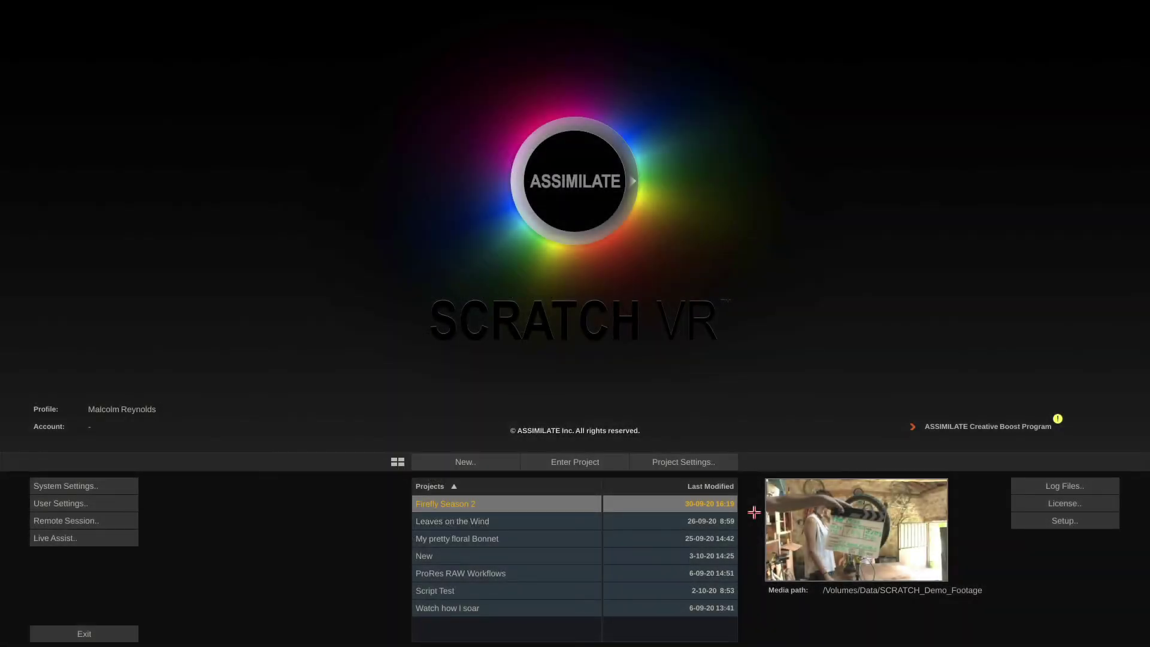
Set the Firefly Season 2 project's ACES colour space to ACEScct (log) in Project Settings.
click(695, 463)
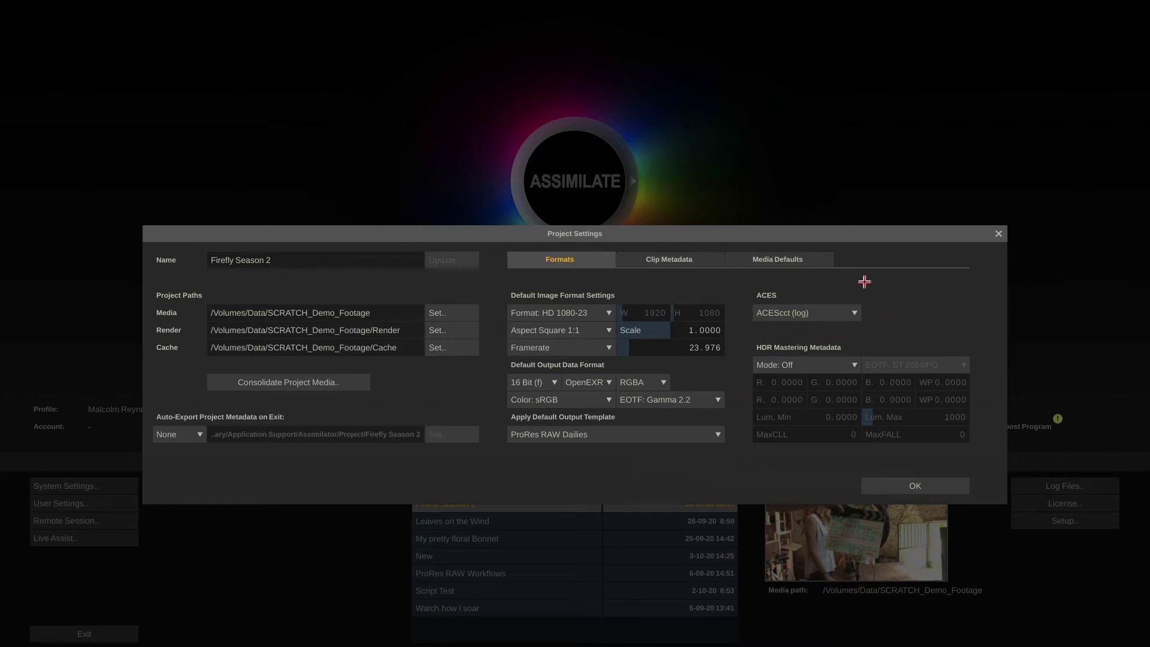
click(842, 312)
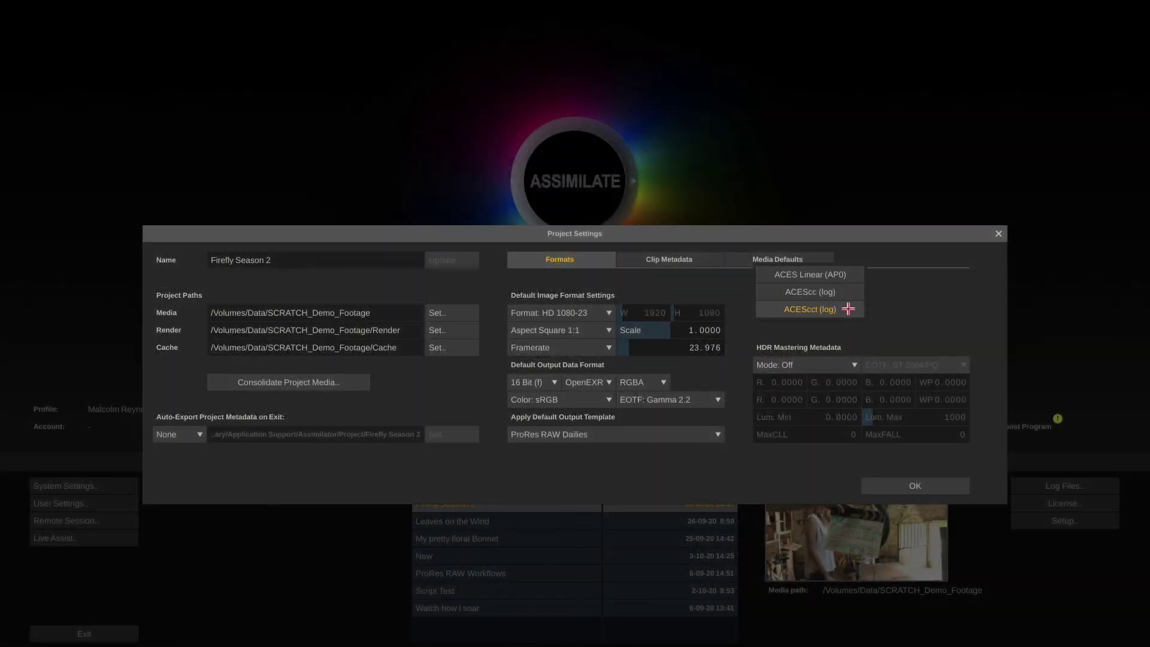
click(849, 309)
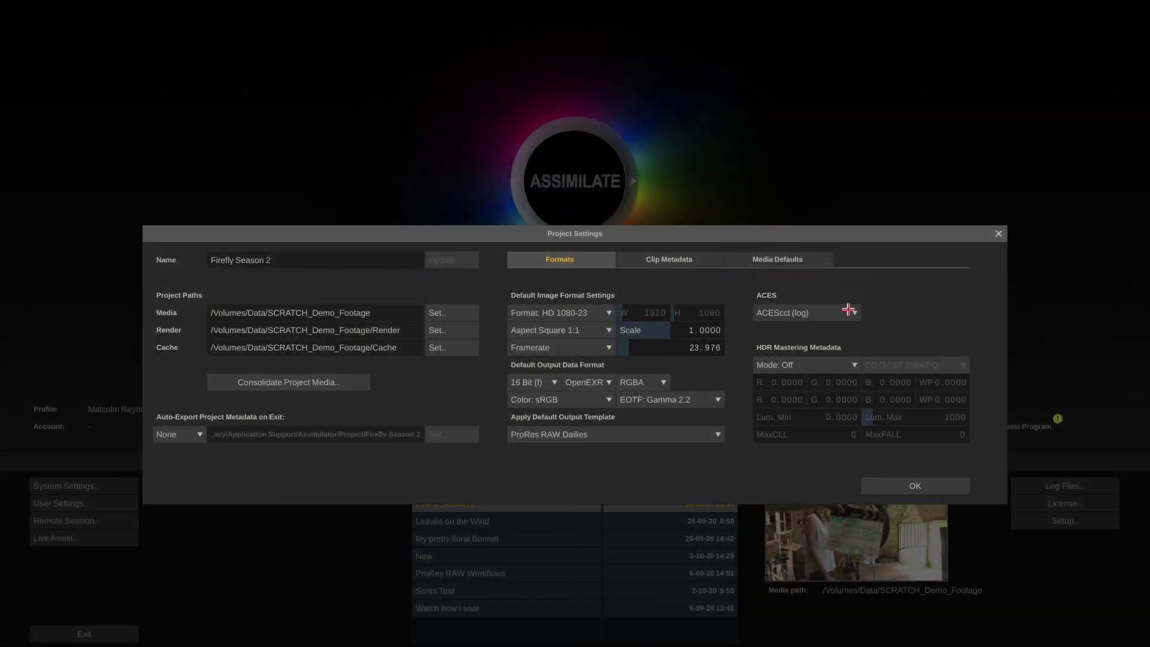
click(917, 484)
Enter Firefly Season 2 and import clips T007–T010 from /Volumes/PATRIOT/Footage/ProRes RAW Numbered into E05.
click(574, 462)
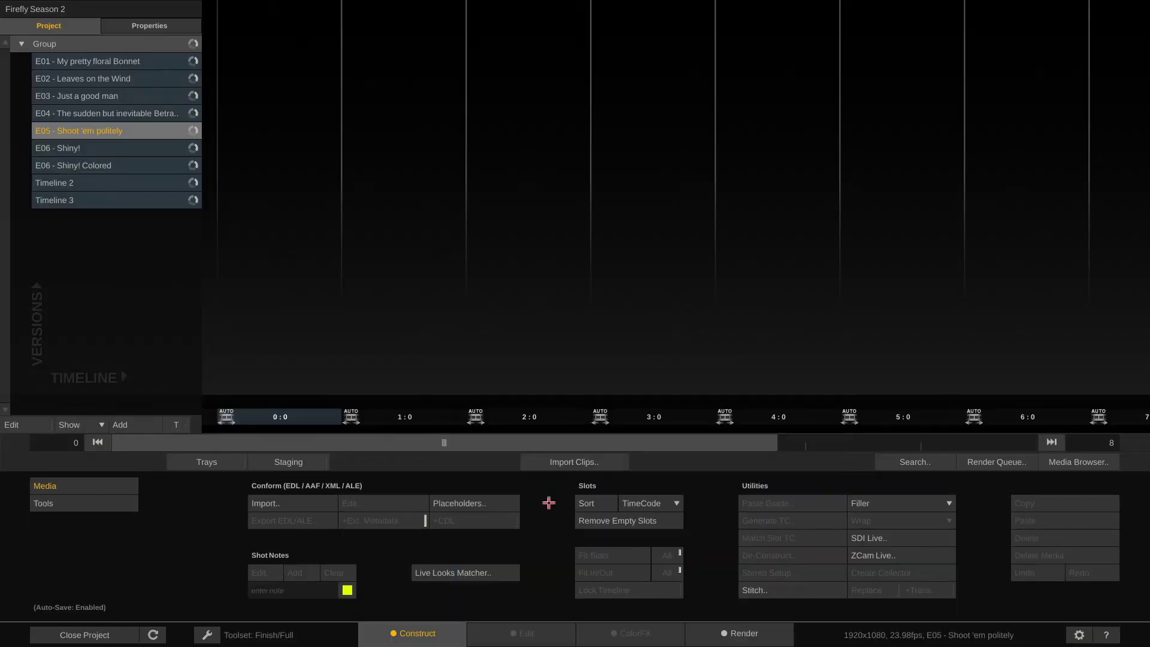
click(584, 462)
click(168, 261)
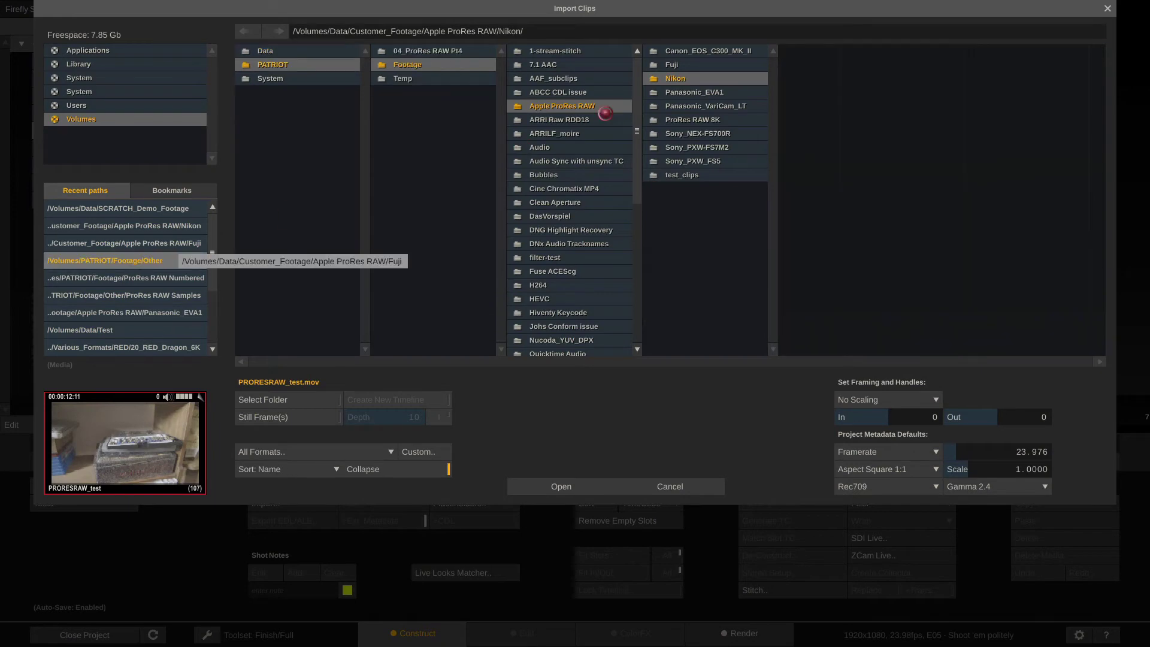
click(588, 92)
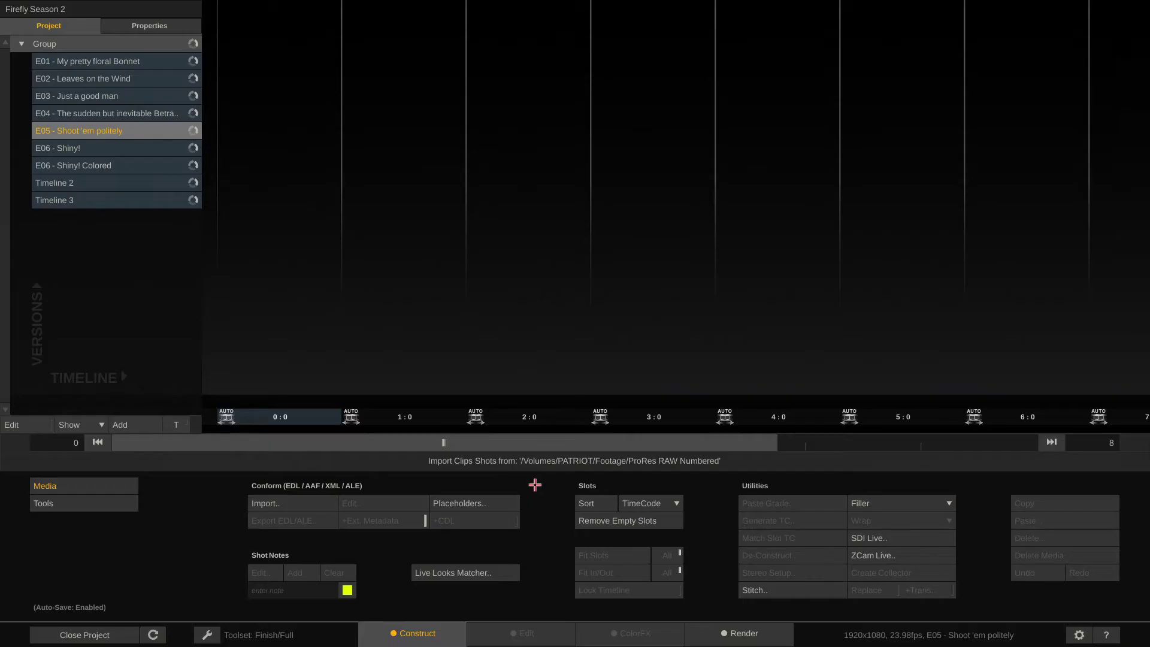
click(535, 486)
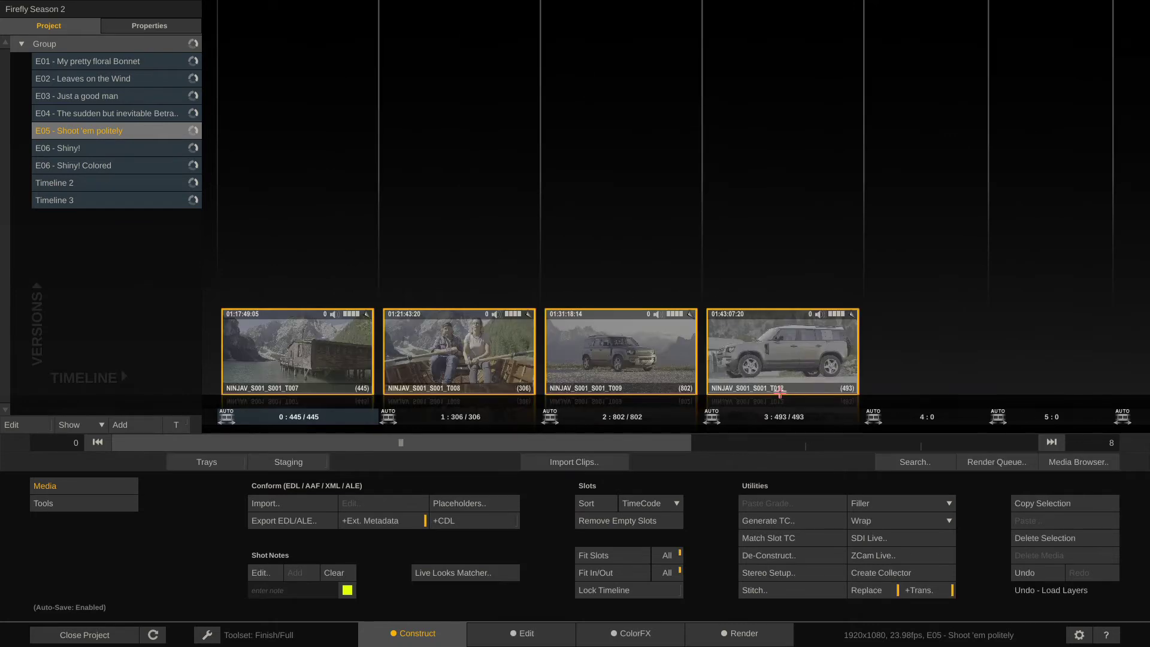
In the Media Browser, make the four E05 clips decode as ACES (AP0) with Scene Linear EOTF.
click(1078, 465)
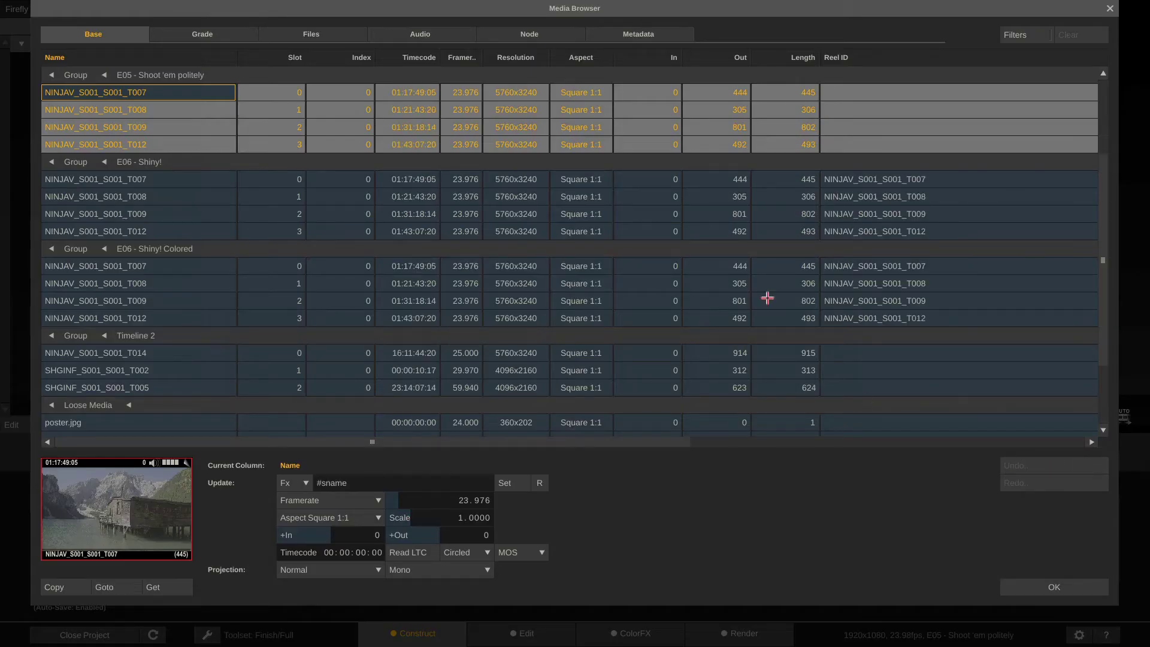
click(539, 34)
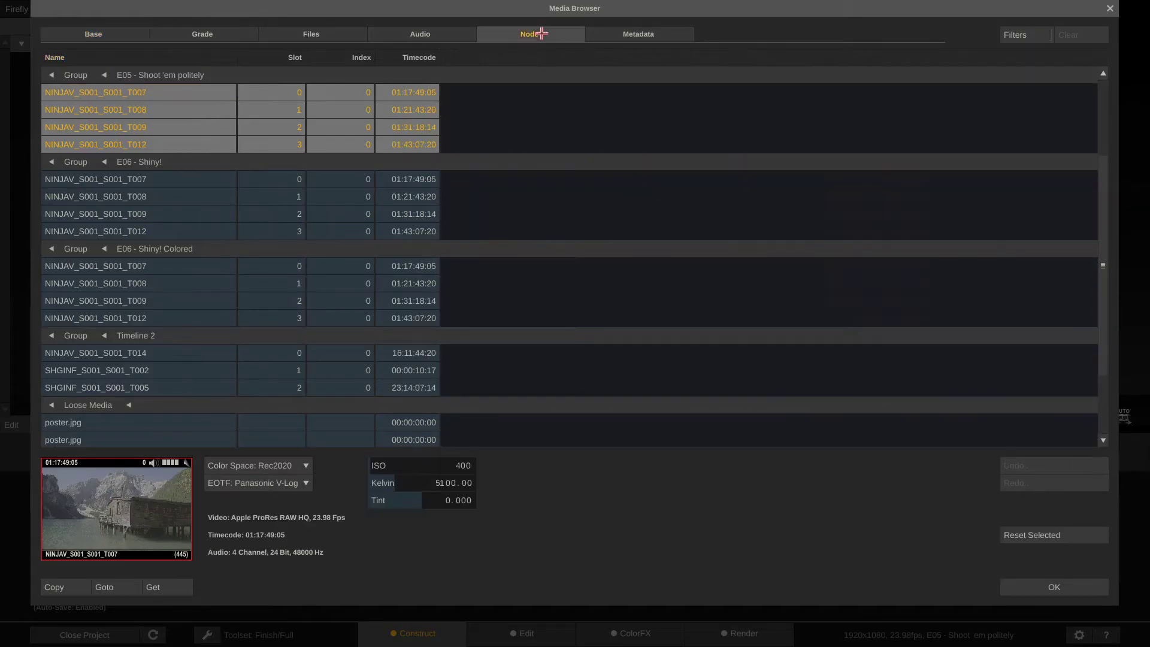
click(287, 465)
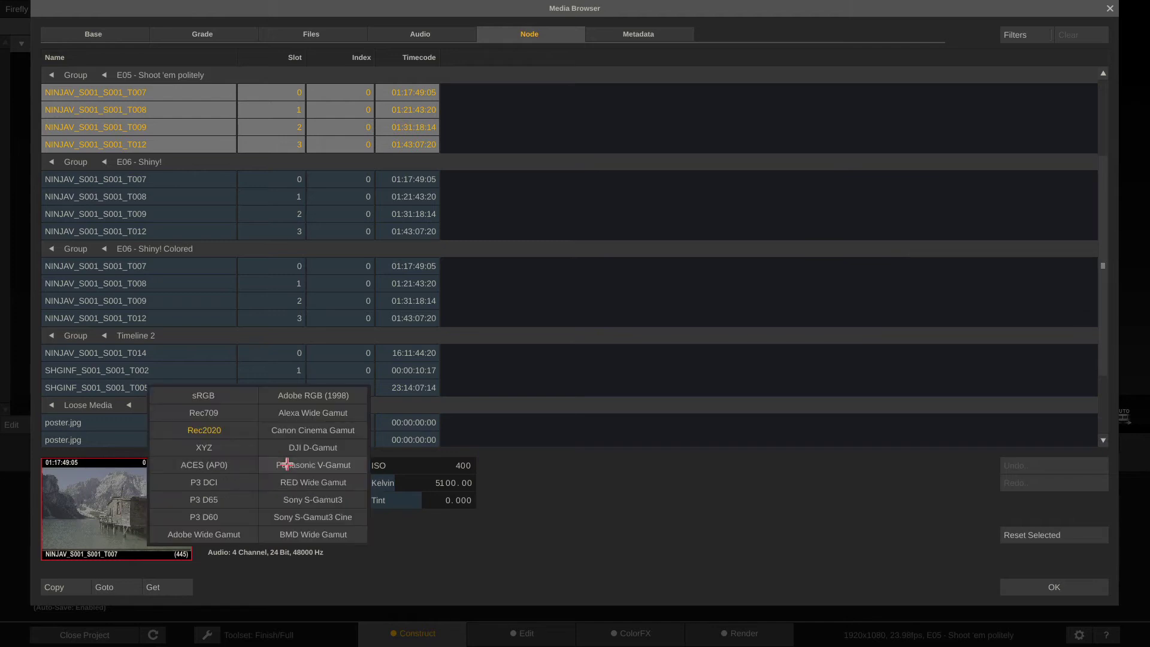
click(216, 465)
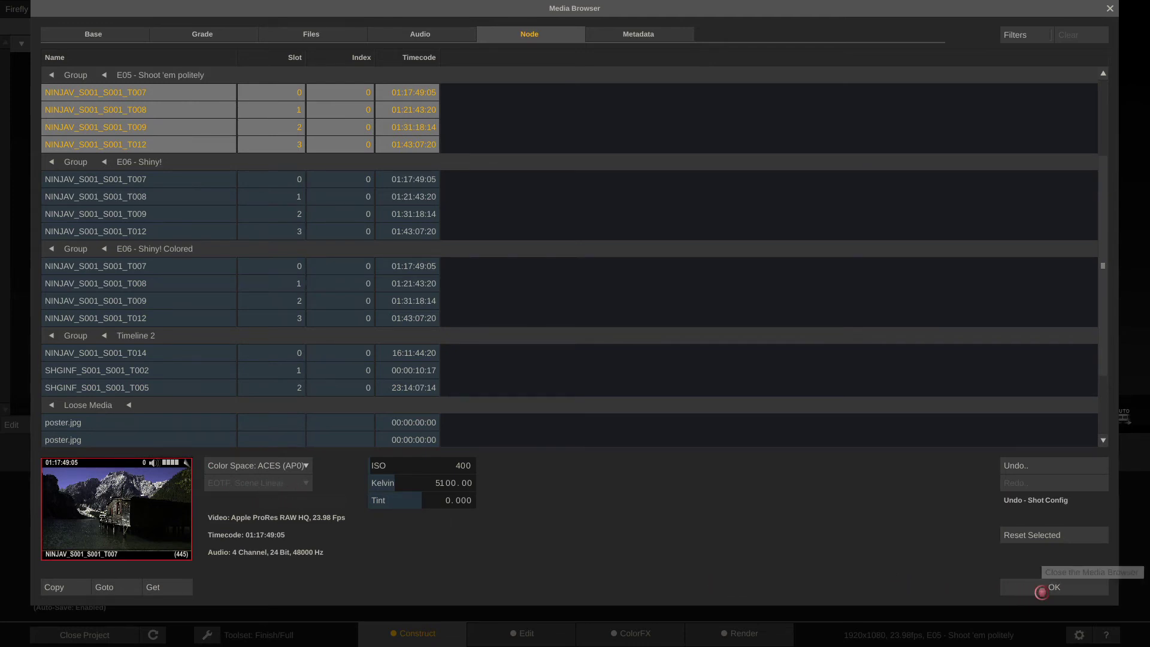
click(1042, 592)
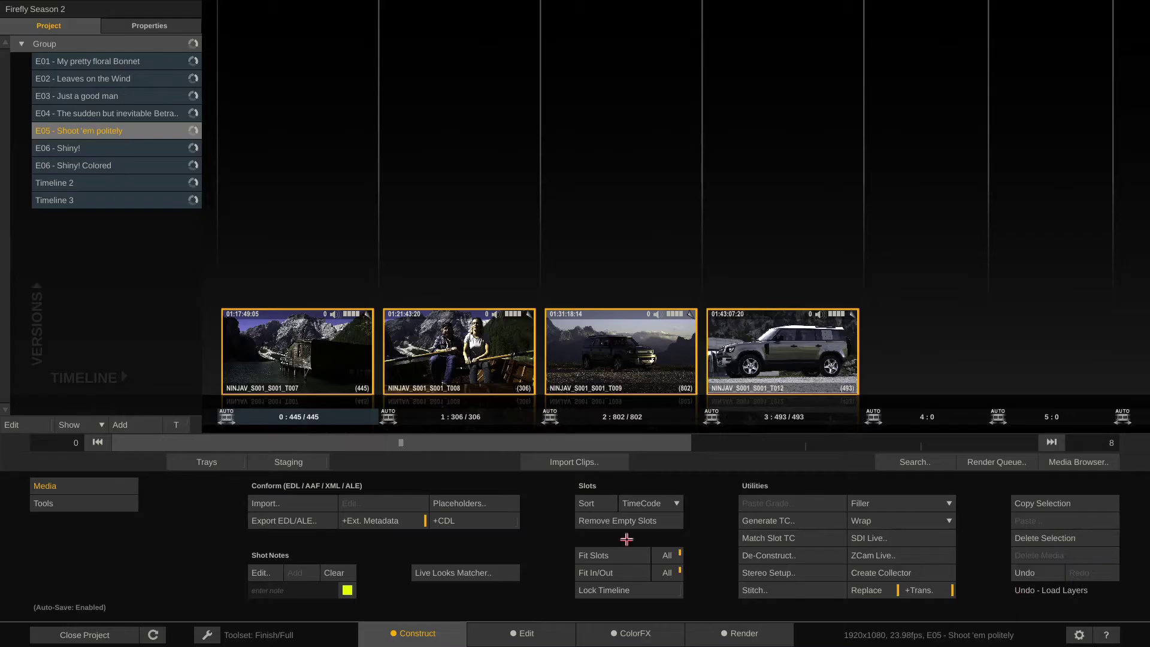
Open T007 on ColorFX, check its Media and ProRes RAW decode panels, and show Monitor settings.
click(647, 635)
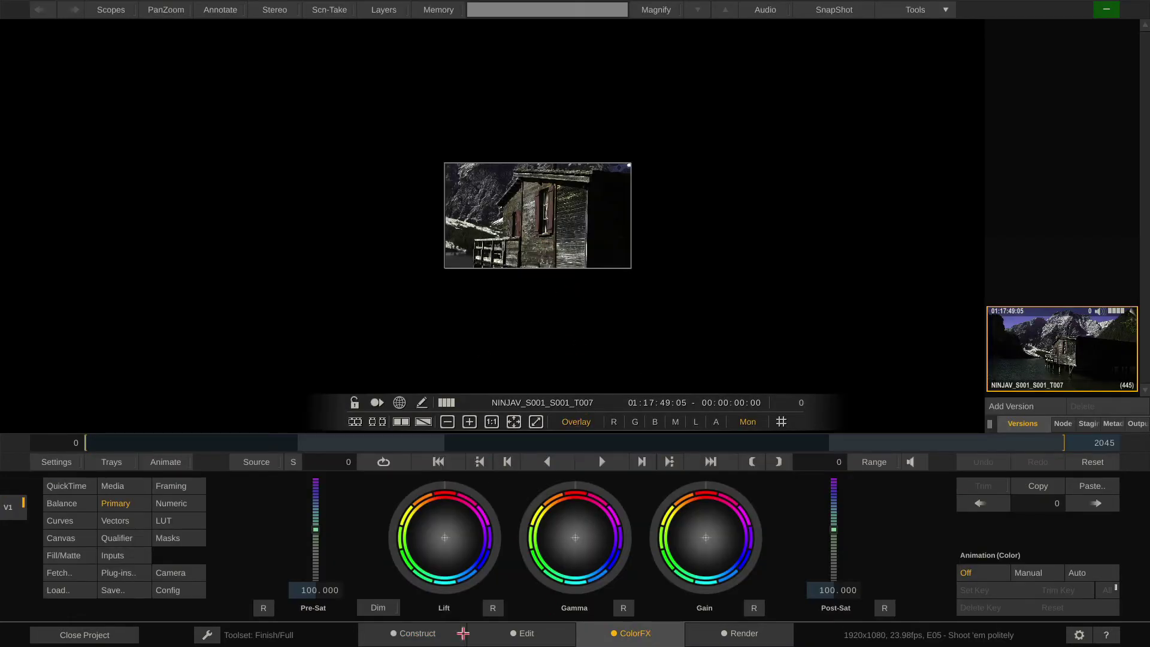
click(434, 634)
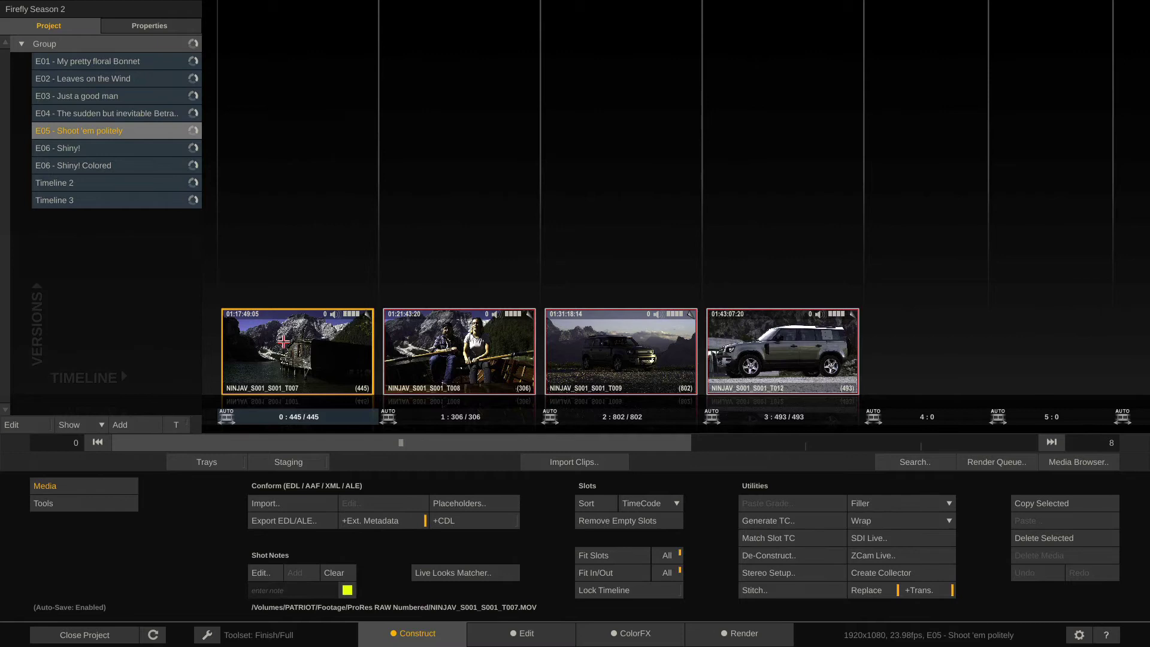
click(625, 635)
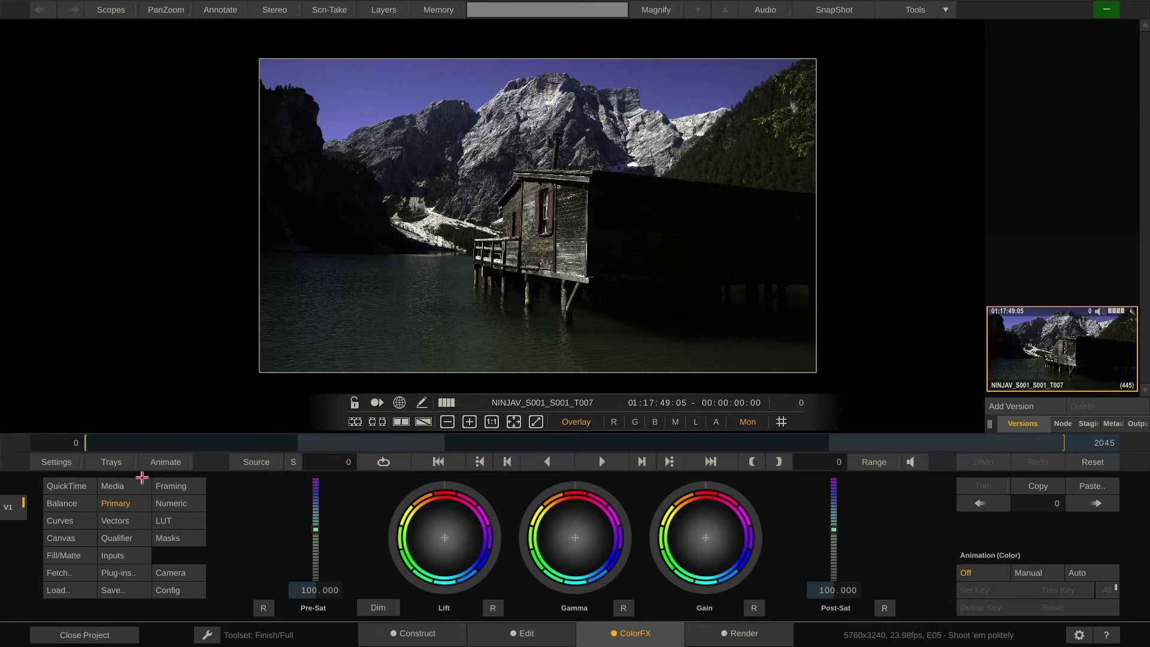
click(118, 487)
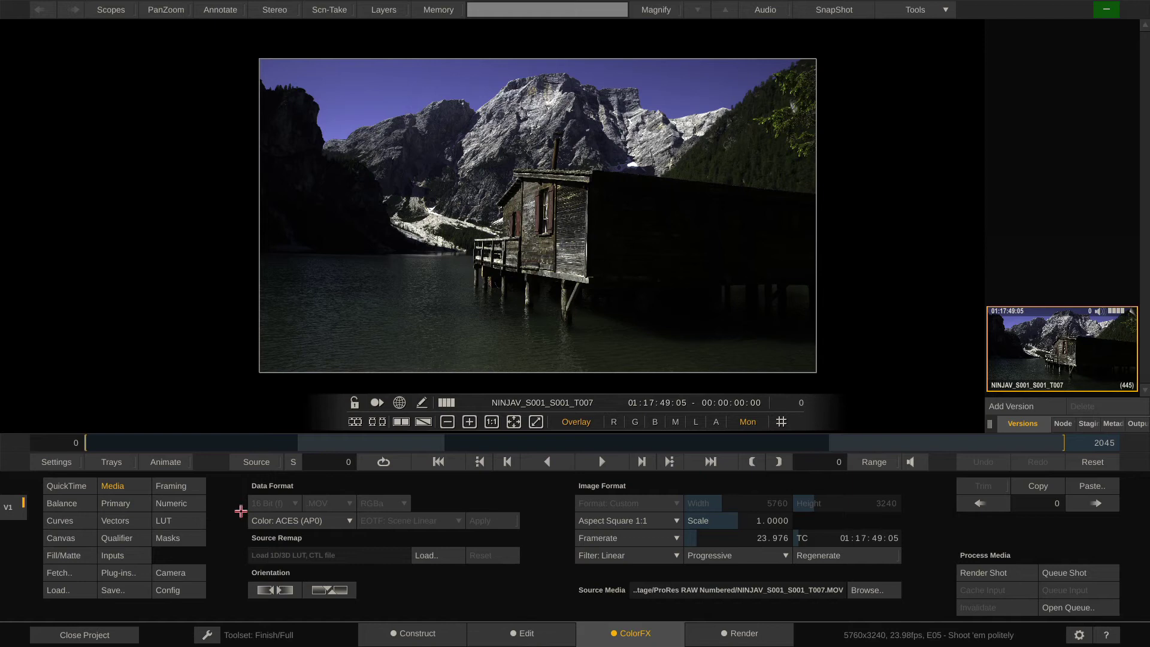
click(68, 490)
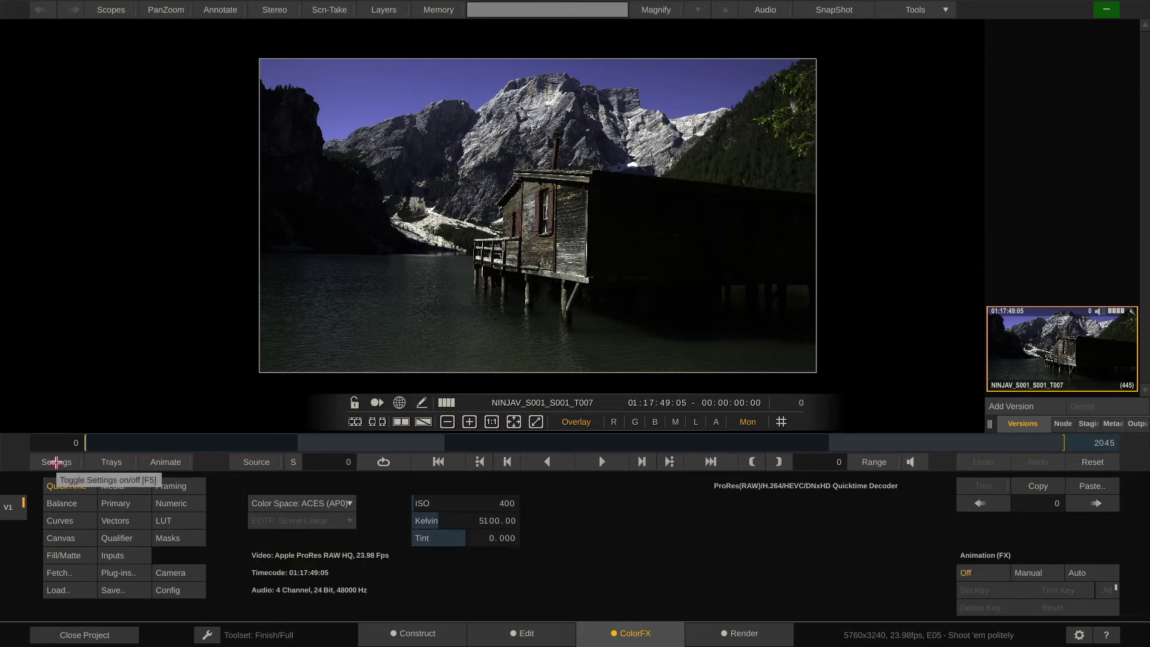
click(55, 462)
click(114, 485)
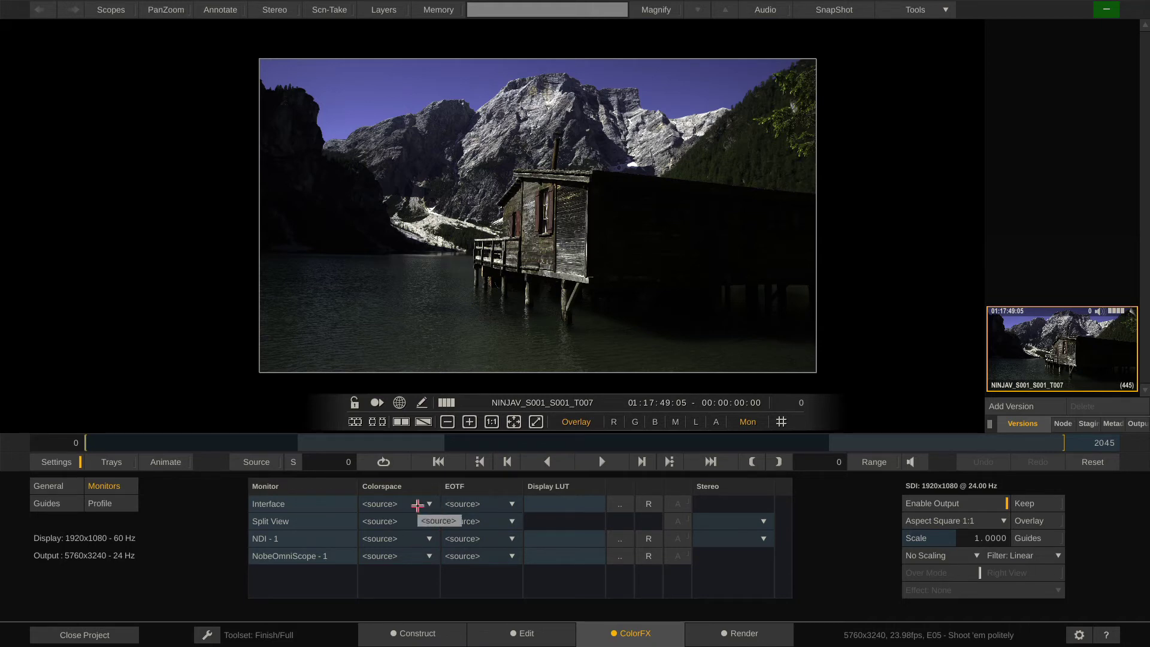
Set the Interface monitor colour space to Rec709 with Gamma 2.4 and close Settings.
click(418, 505)
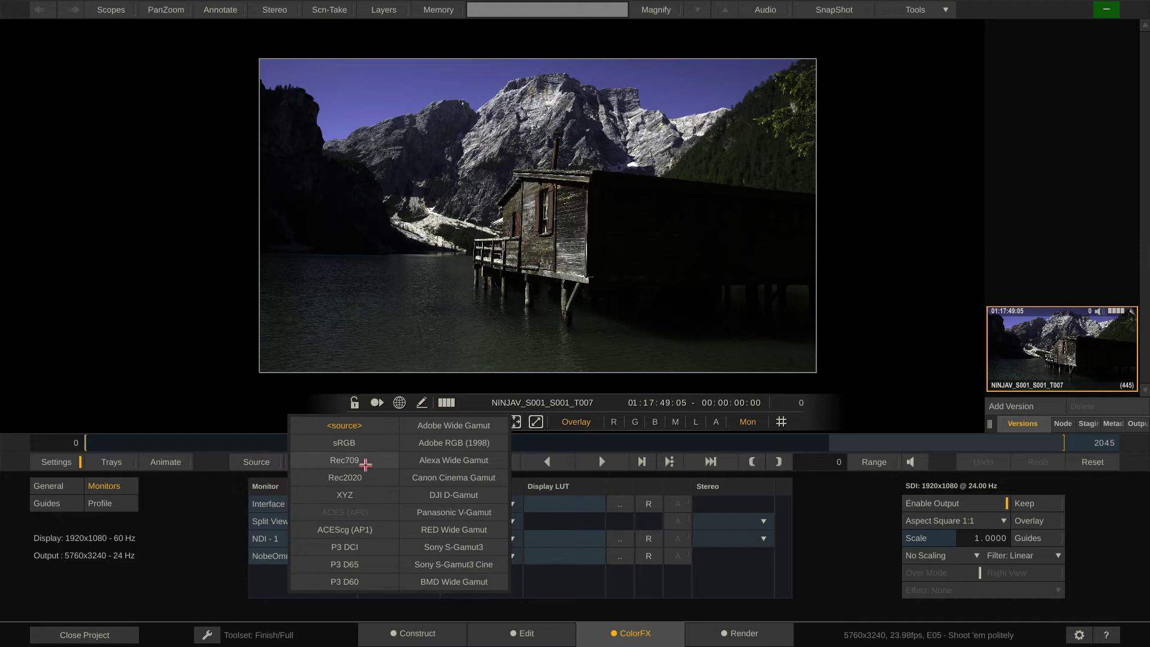
click(366, 465)
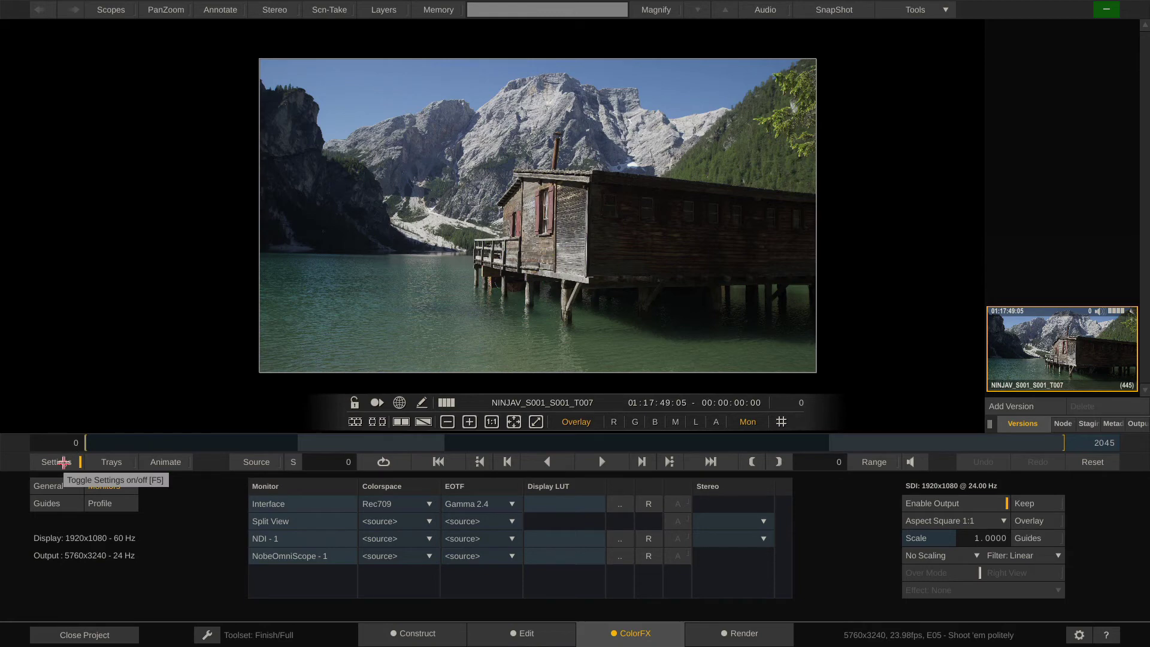
click(63, 462)
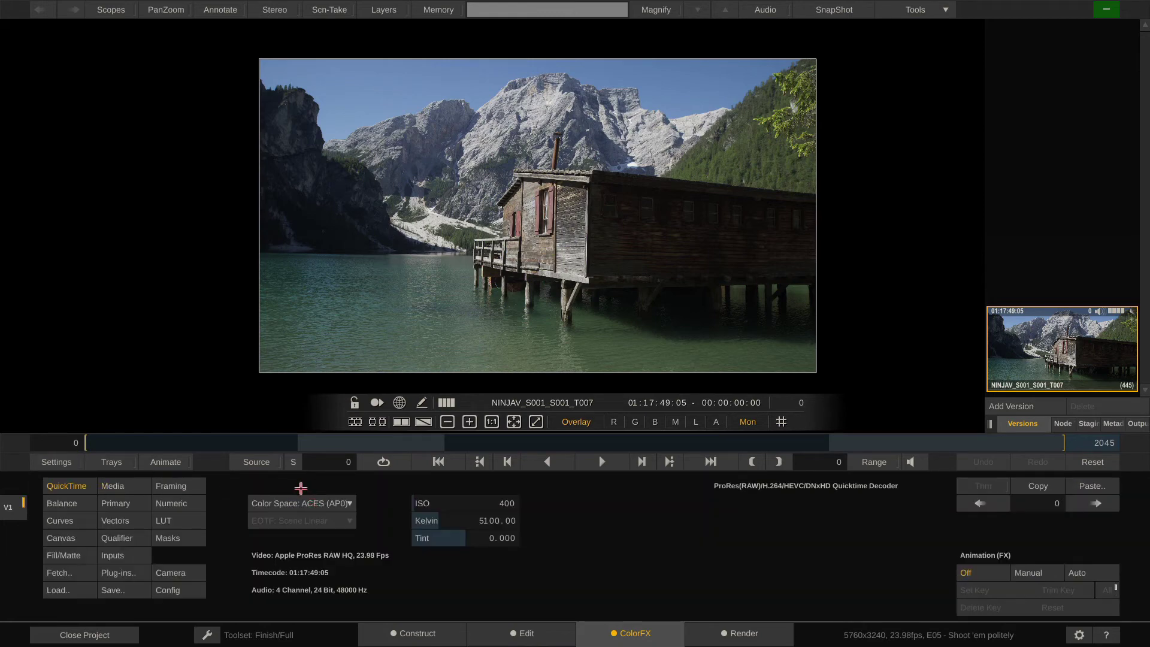
Recheck media format and monitor colour settings, toggling the display colour transform off and back on.
click(126, 487)
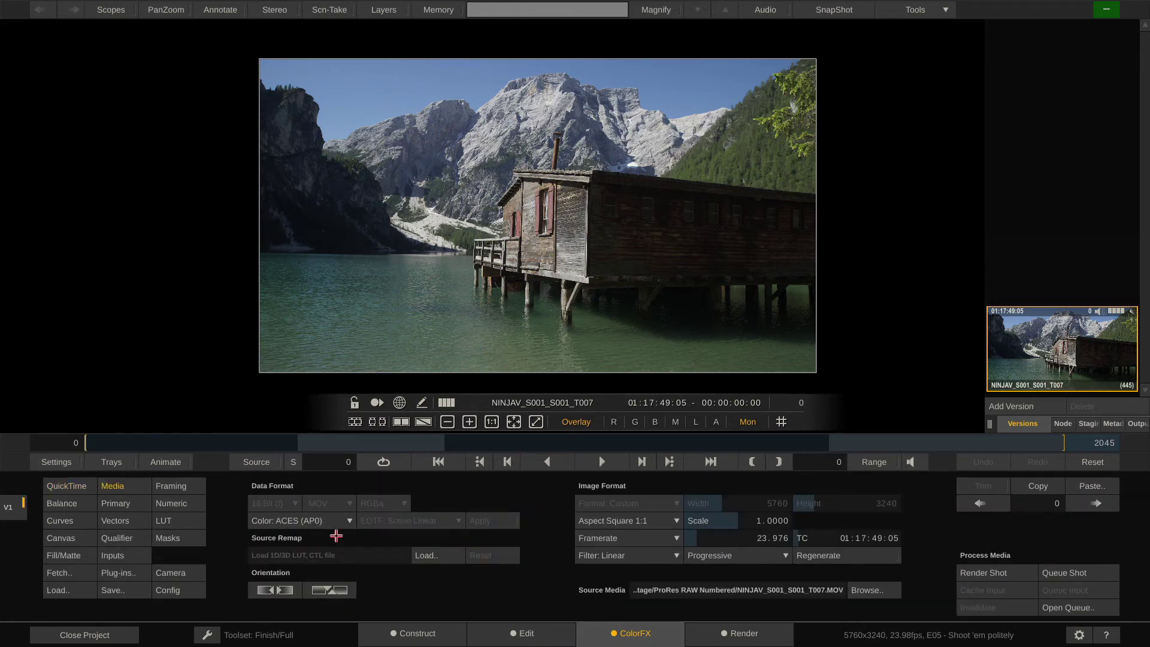
click(58, 463)
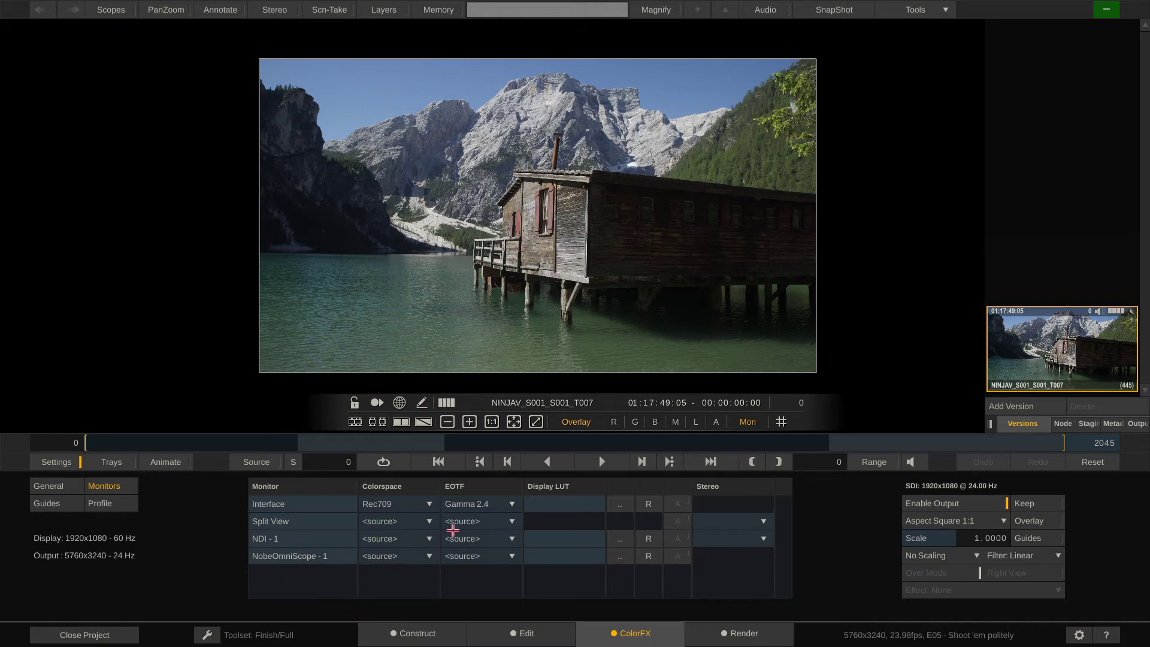
click(63, 463)
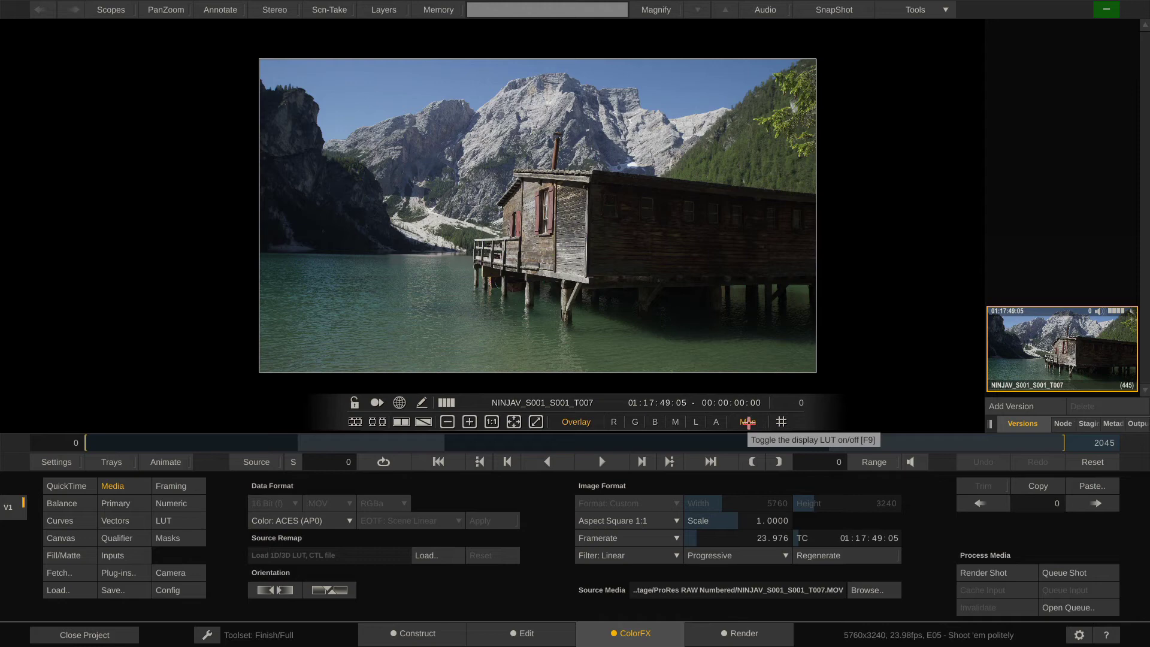
click(748, 423)
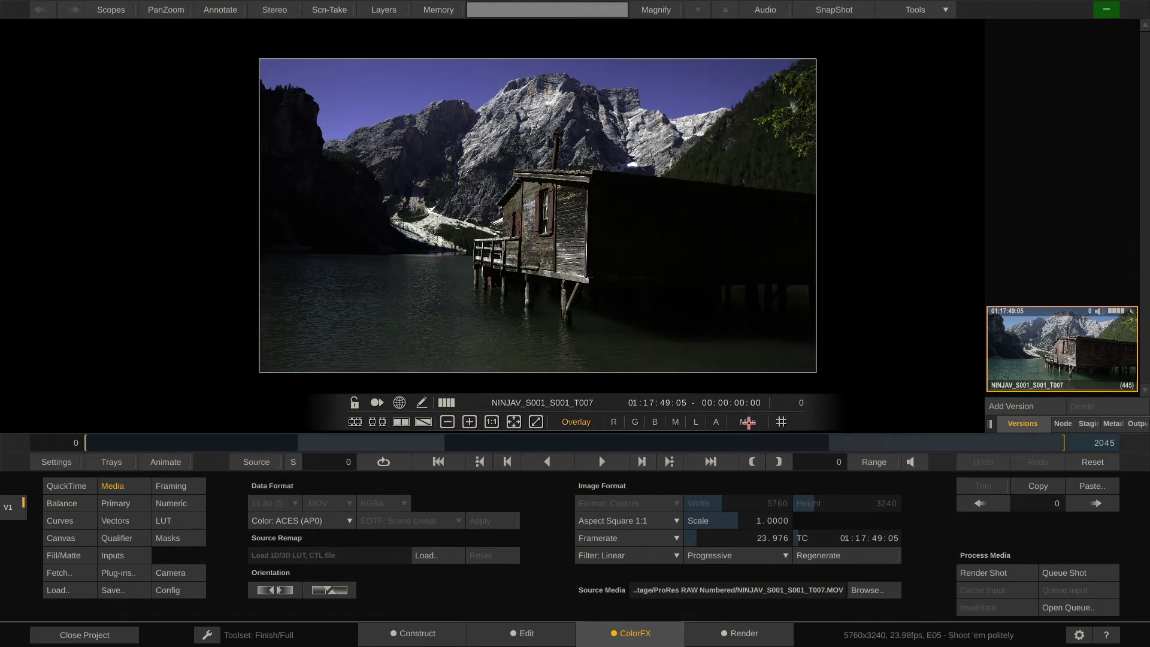
click(748, 423)
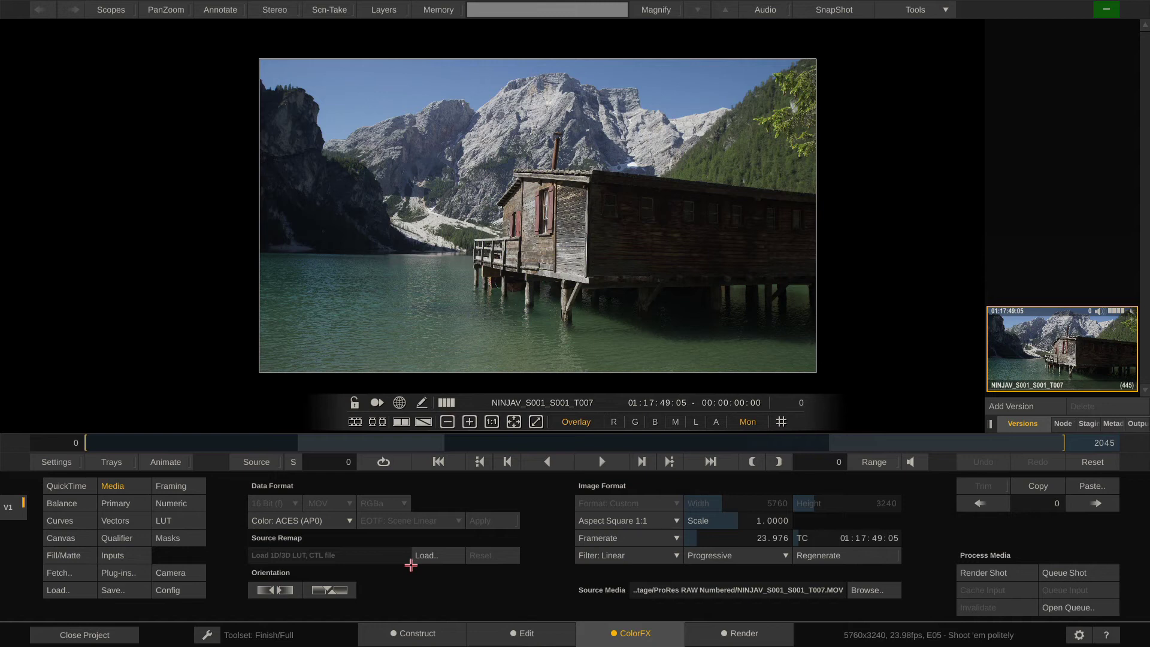
Review the ProRes RAW decode and monitor settings, then bring up the E05 Output Tree.
click(67, 484)
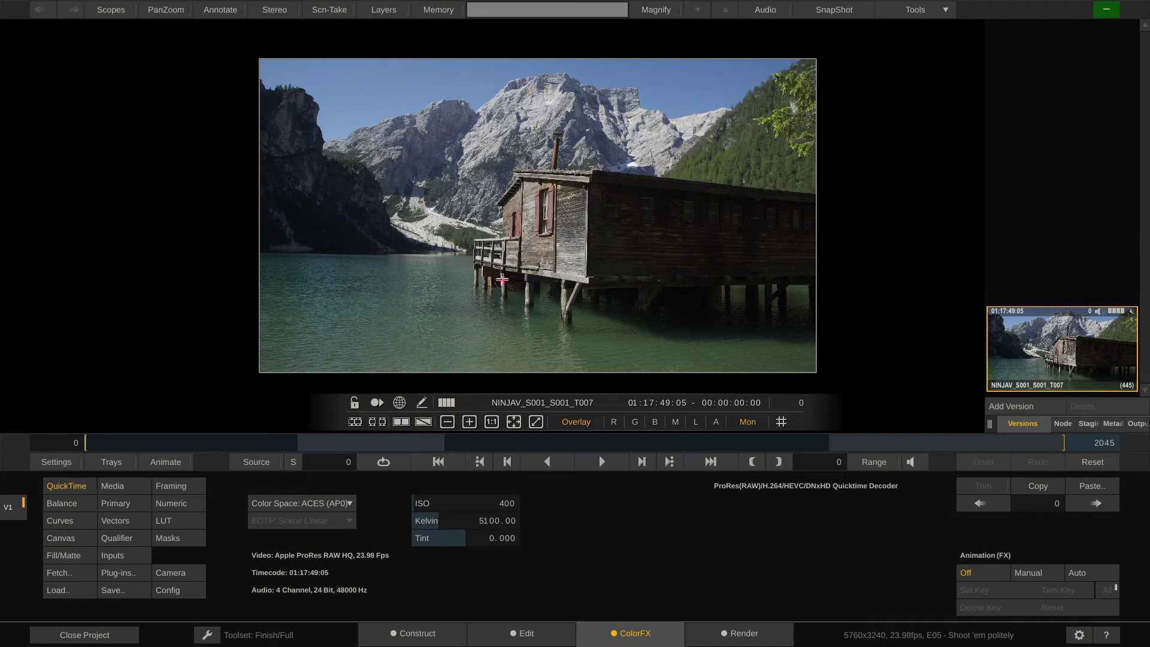
click(65, 462)
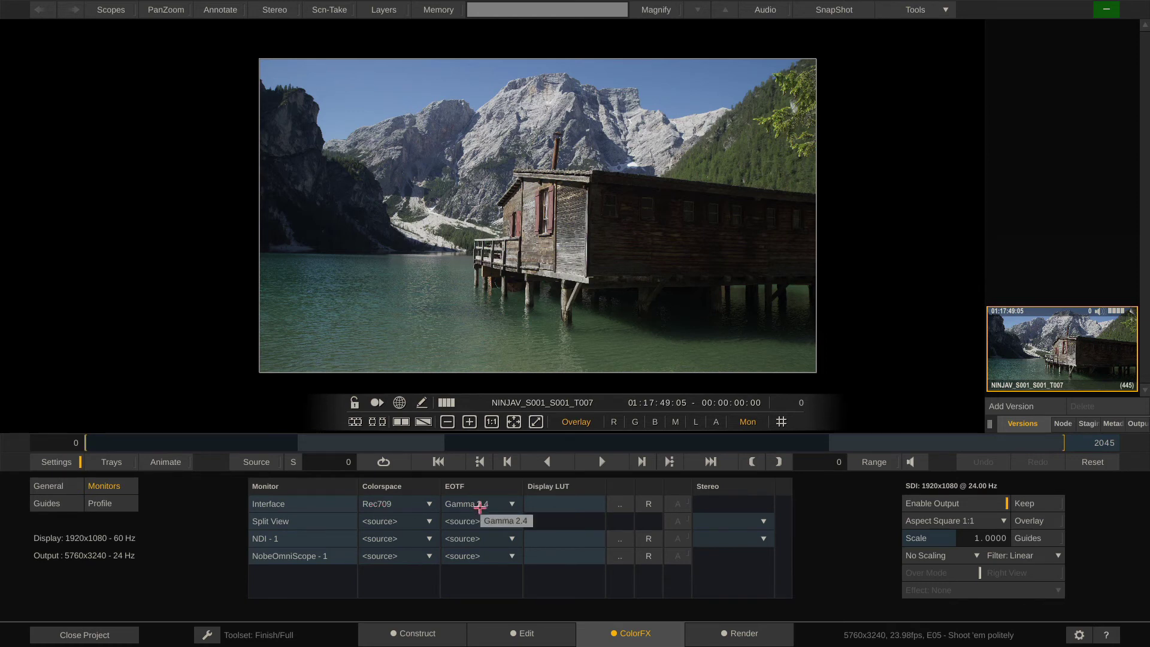
click(63, 466)
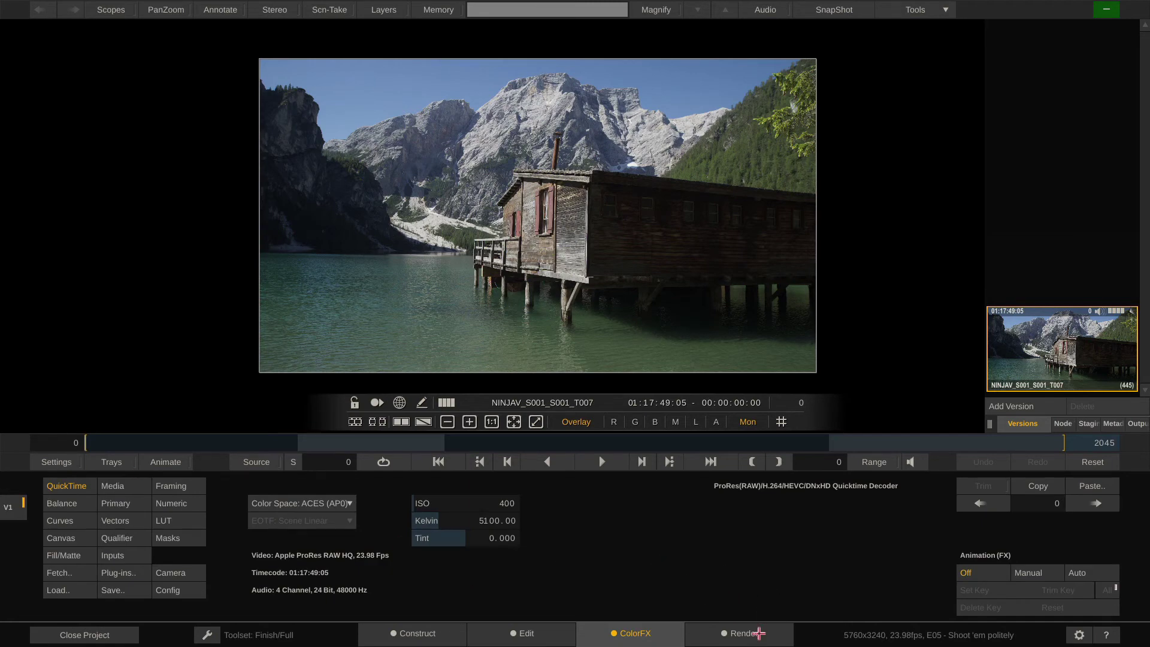
click(759, 633)
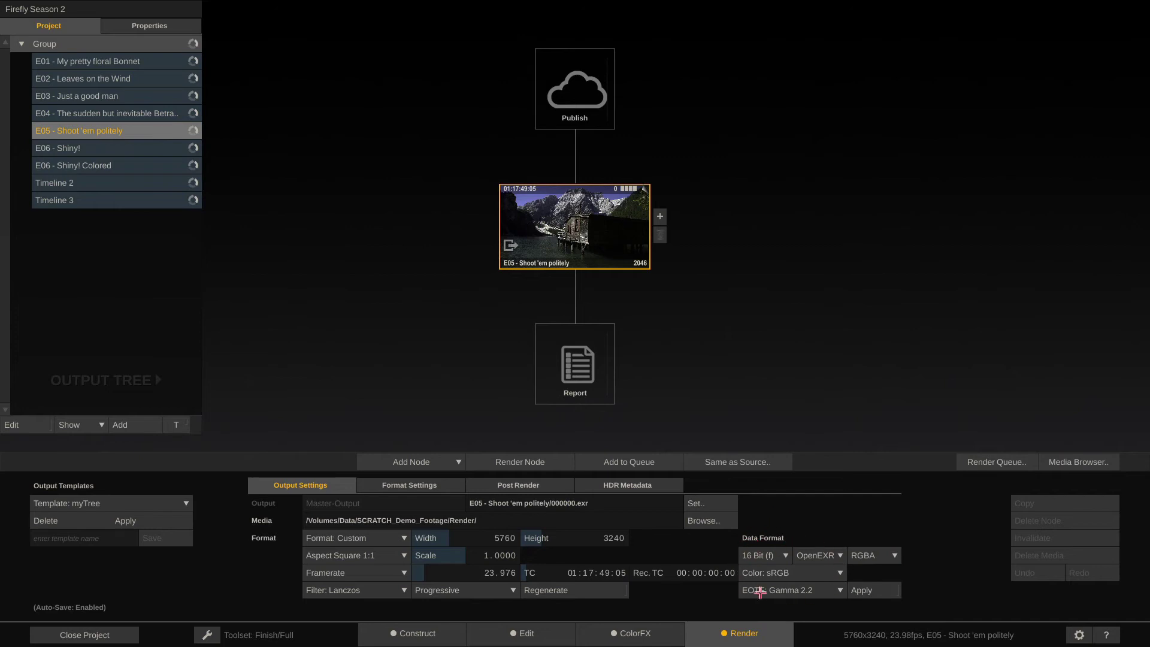
Add an extra image-file Output node after E05, then delete it.
click(660, 216)
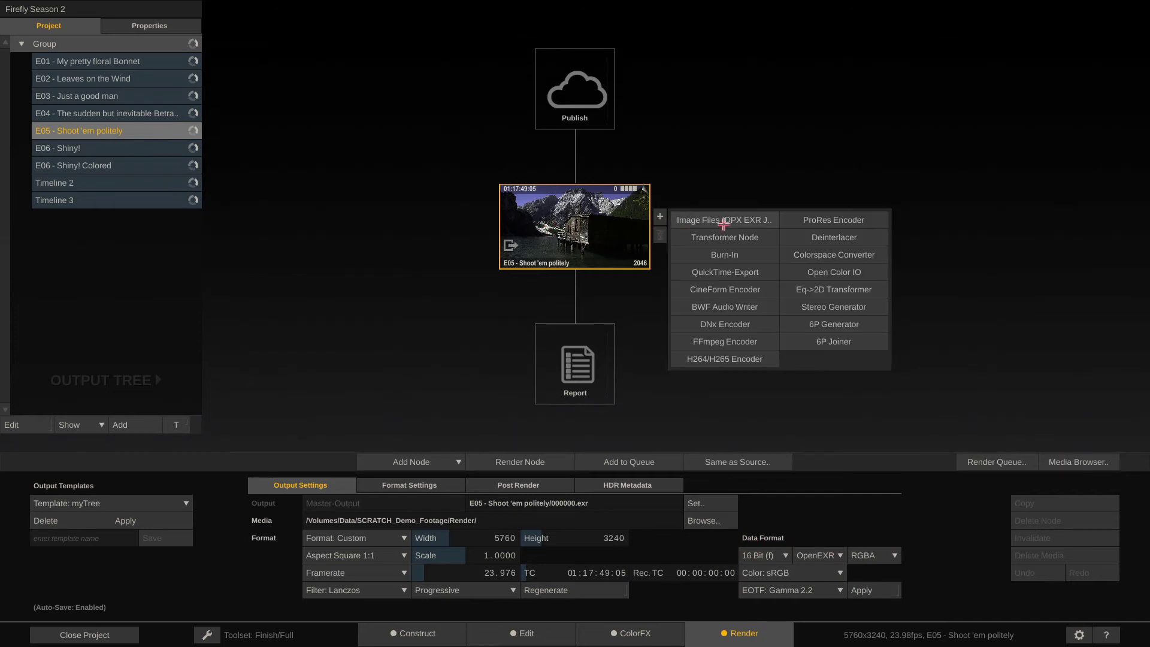
click(725, 222)
click(593, 231)
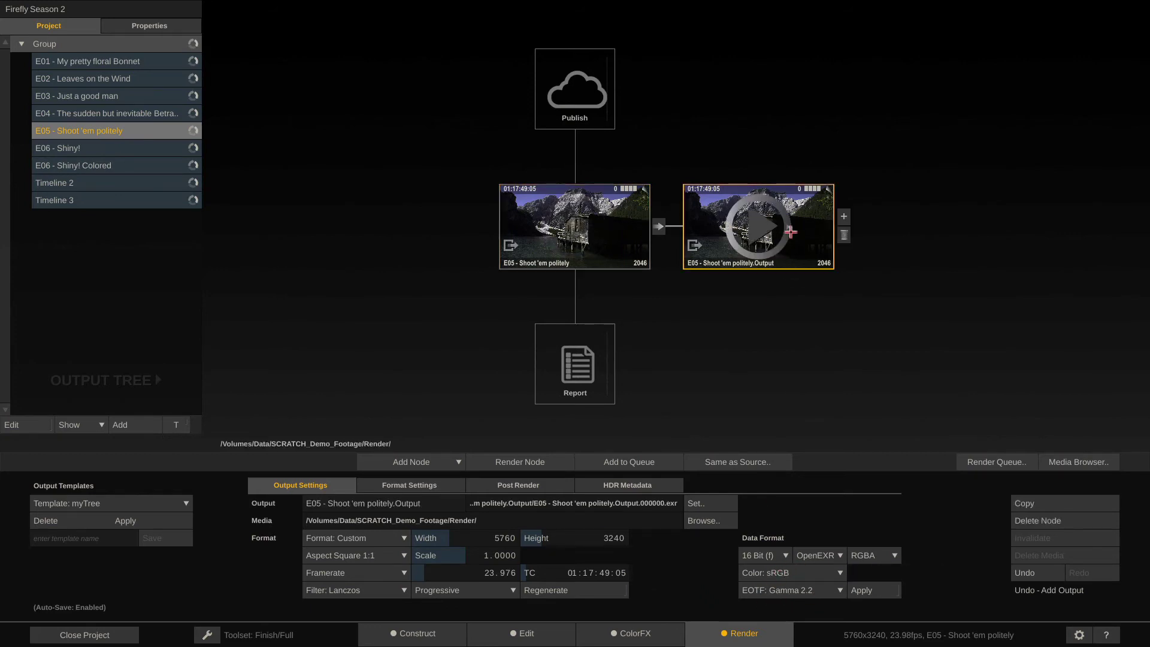
click(845, 243)
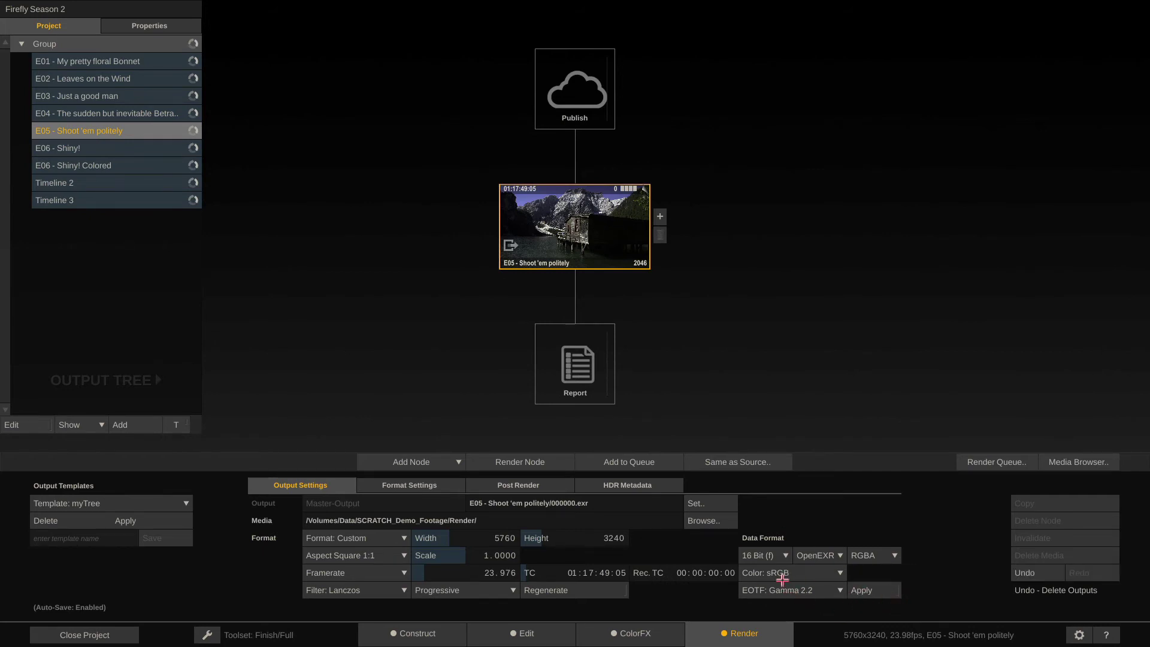
Set the main E05 output colour to Rec709 with Gamma 2.4 and apply it.
click(801, 571)
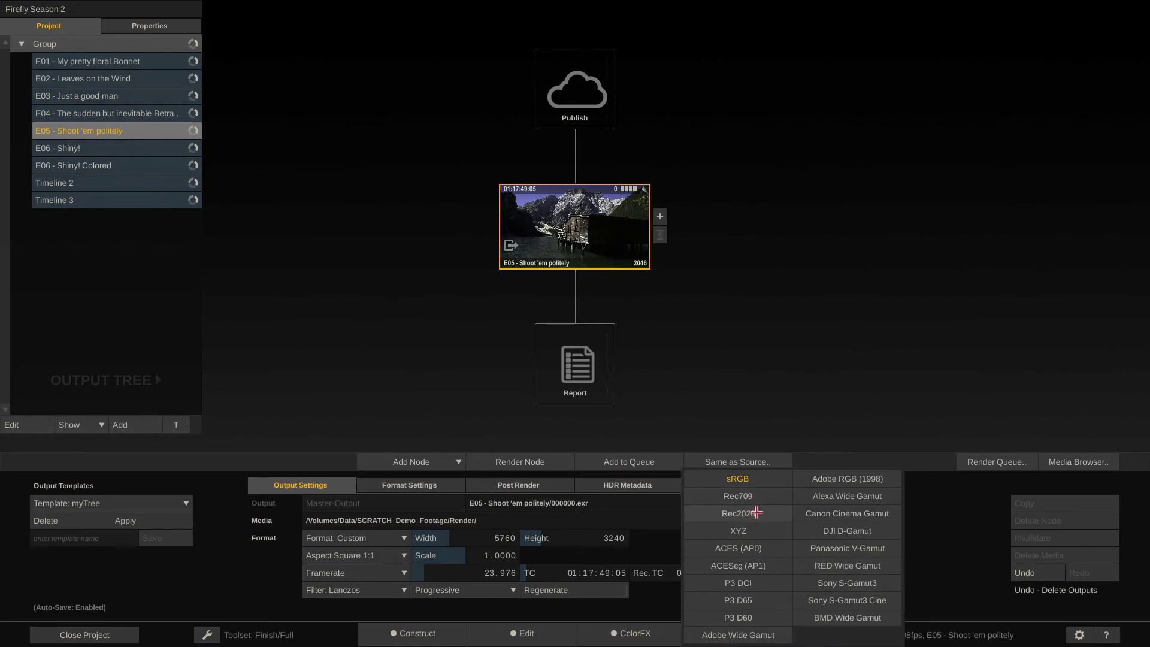
click(758, 501)
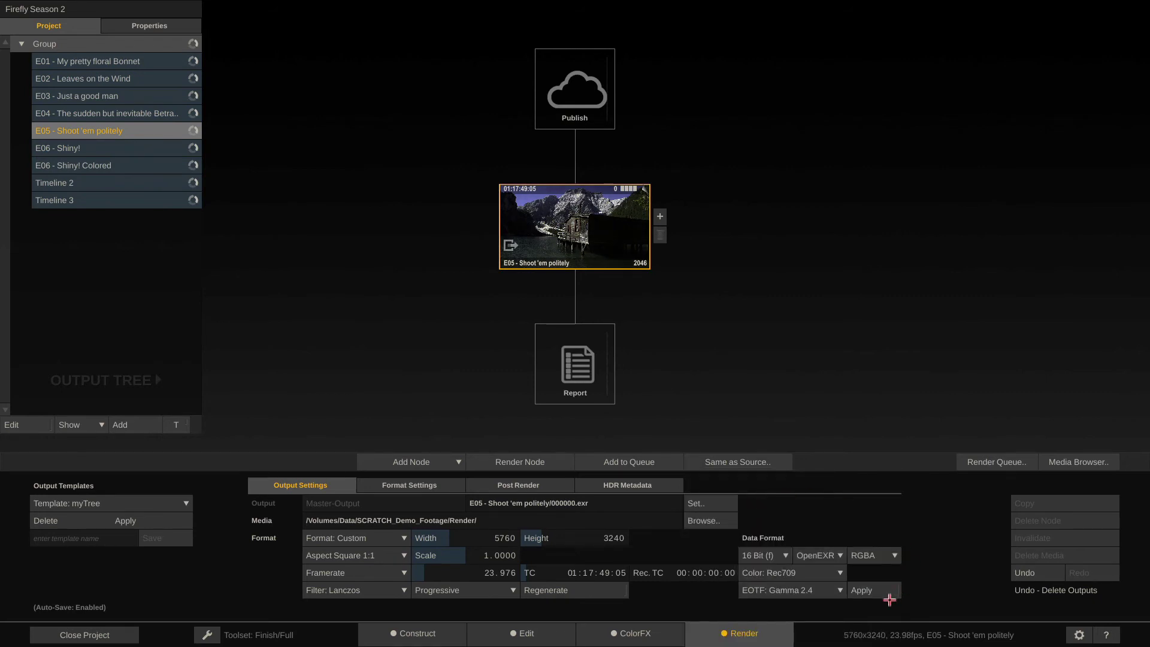
click(876, 590)
click(412, 634)
Compare the first clip's Color/EOTF metadata on Construct with the E05 output settings on Render.
click(303, 315)
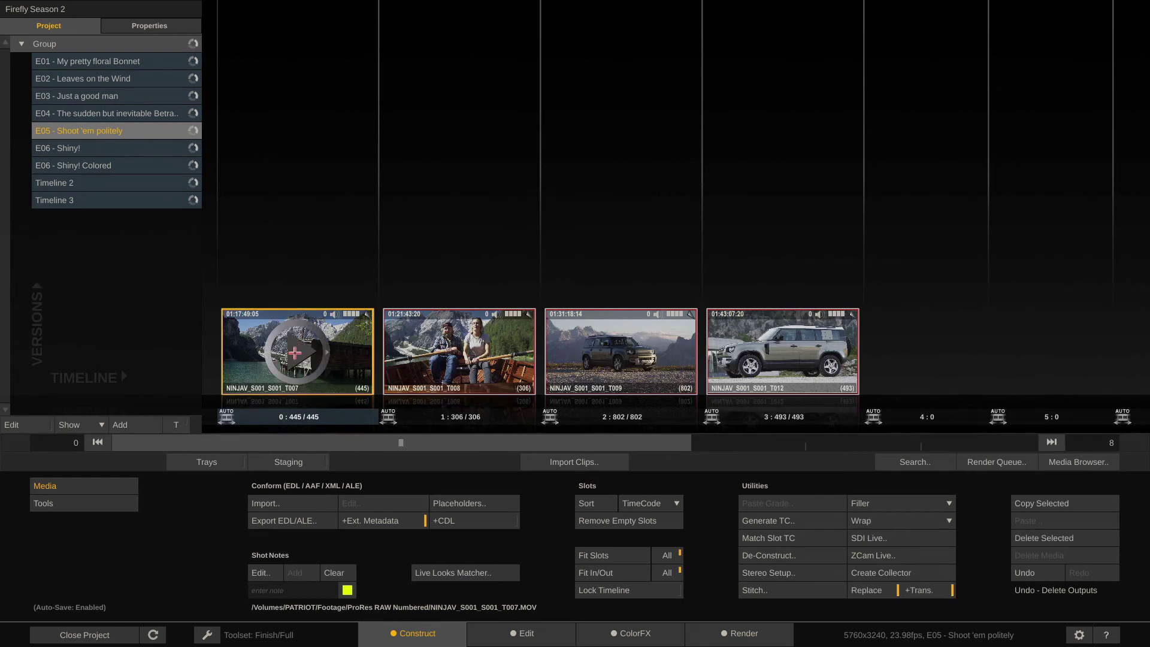
mouse_move(1018, 293)
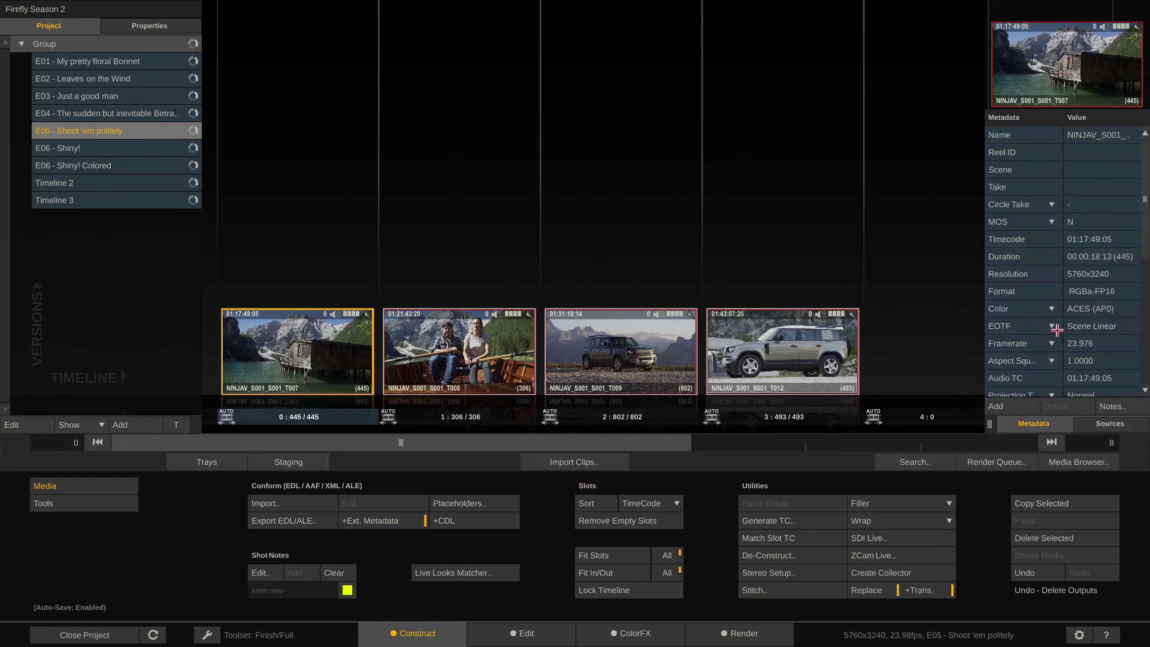
click(742, 633)
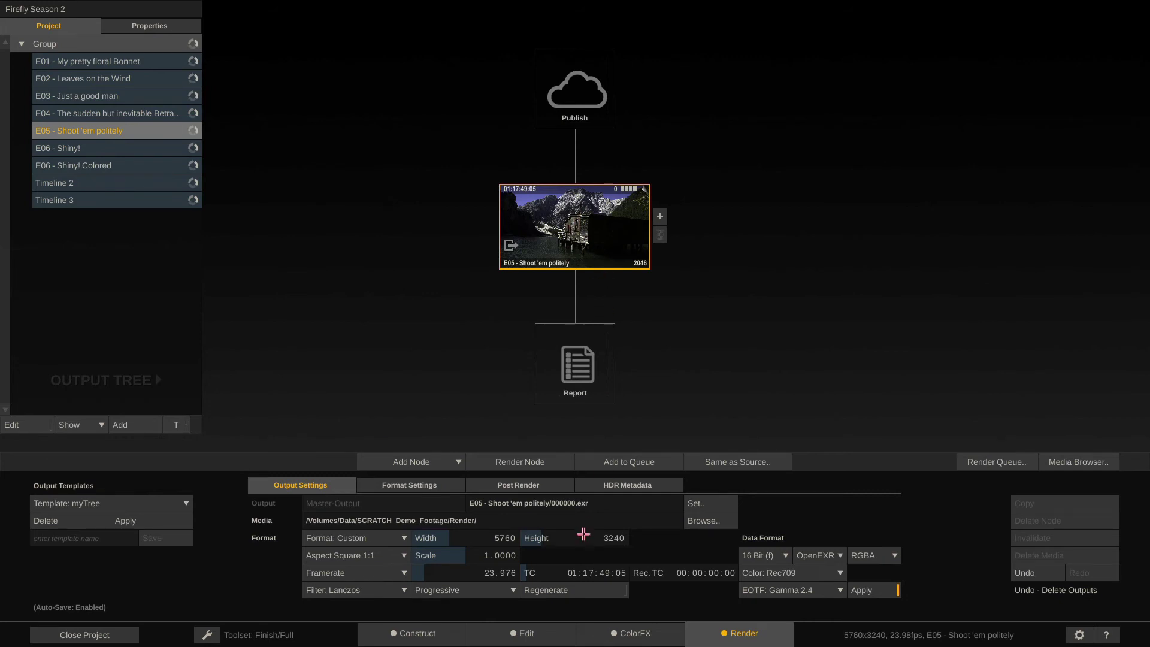
click(414, 634)
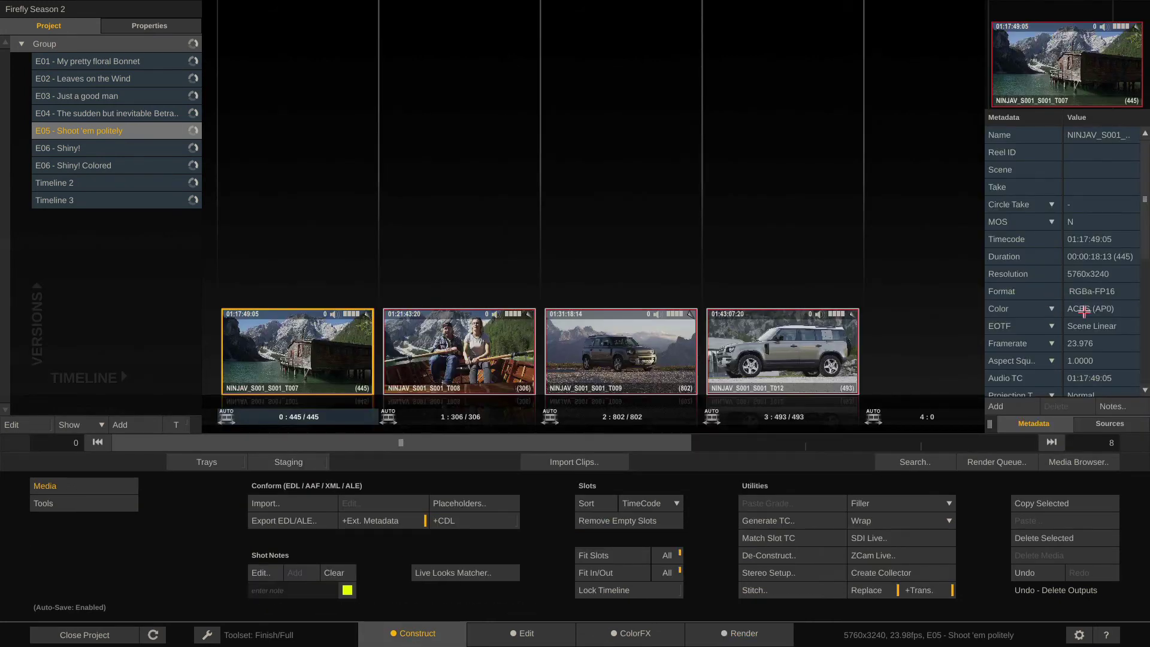
click(753, 643)
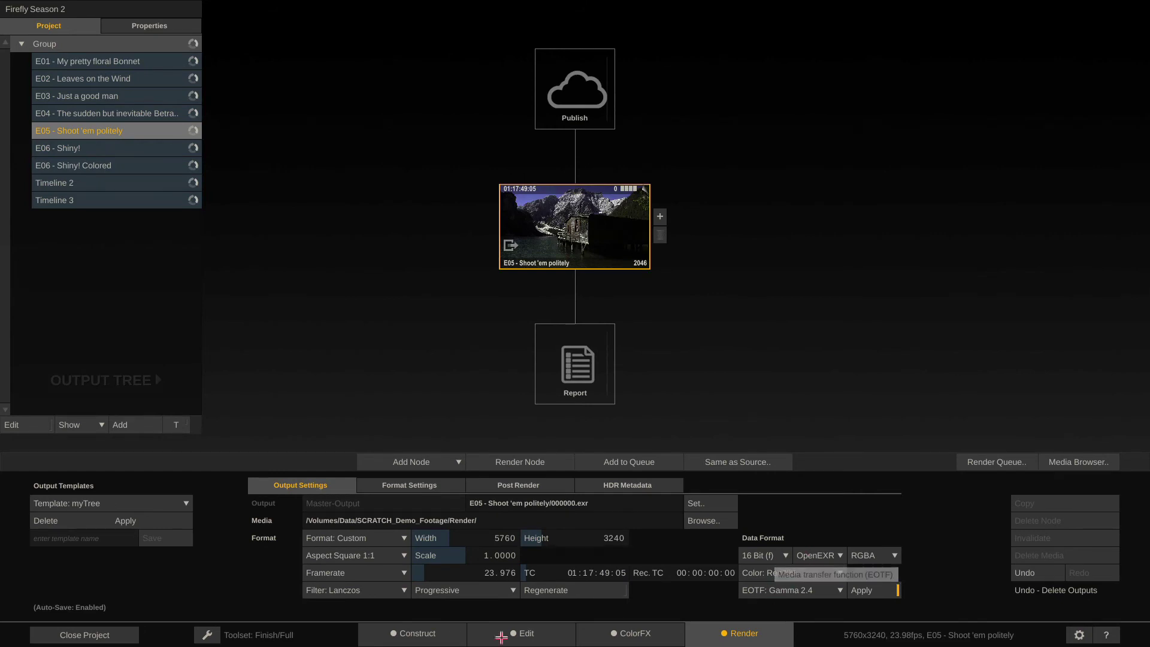
click(393, 633)
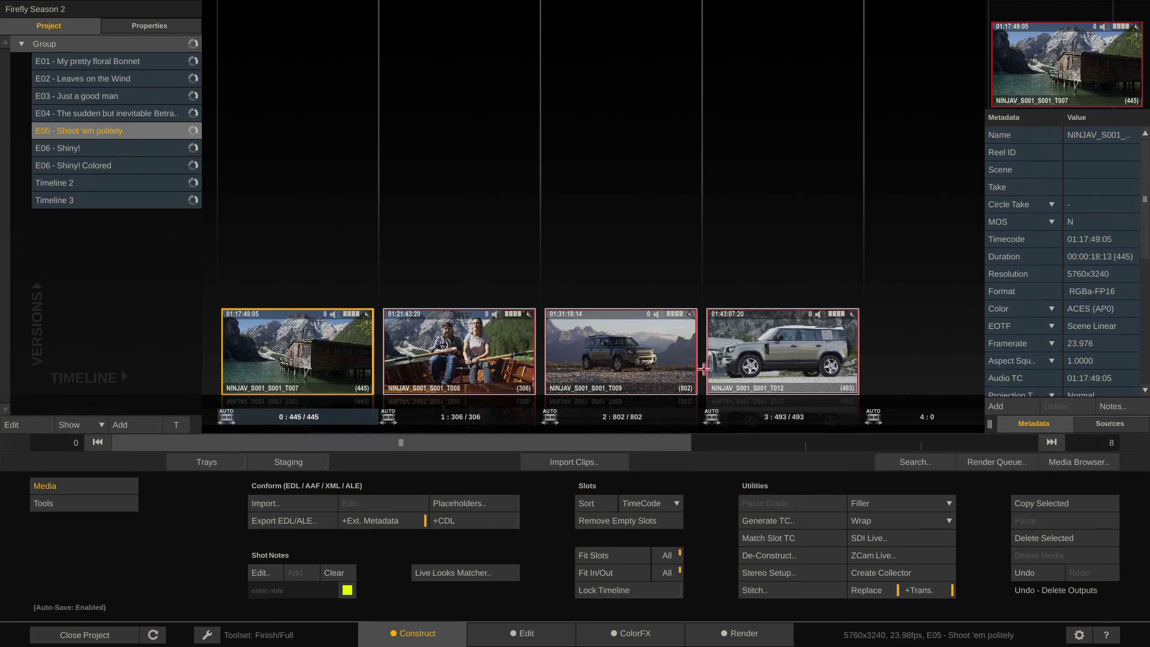
click(737, 634)
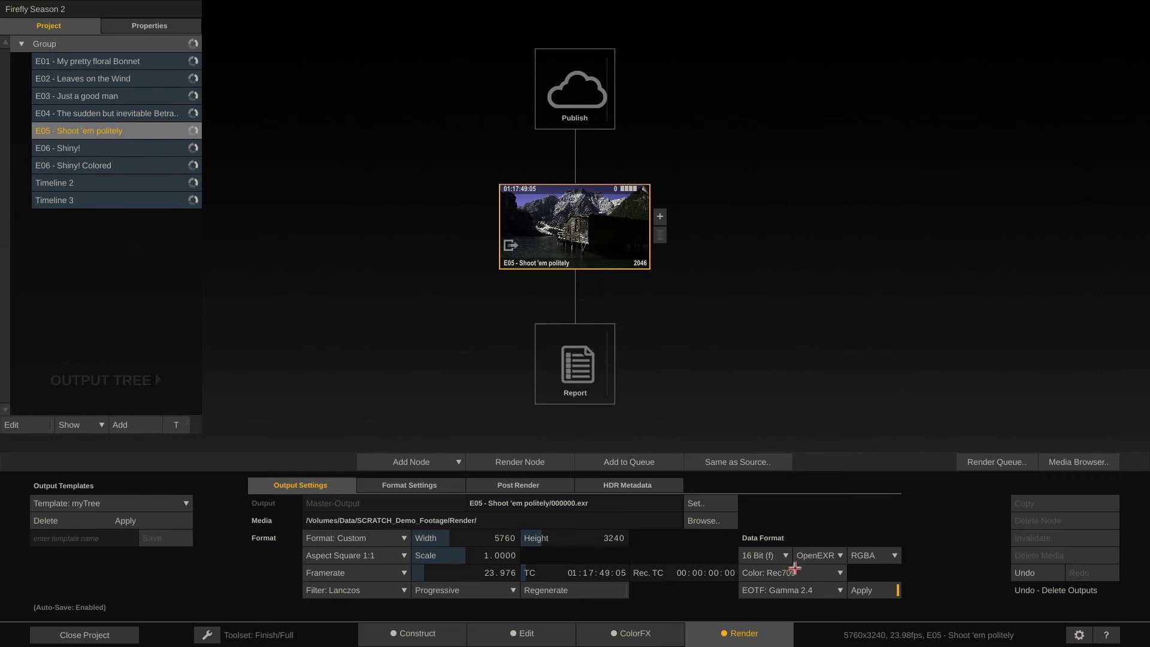
Set the main E05 output colour to ACES (AP0) and recheck the clip metadata.
click(813, 572)
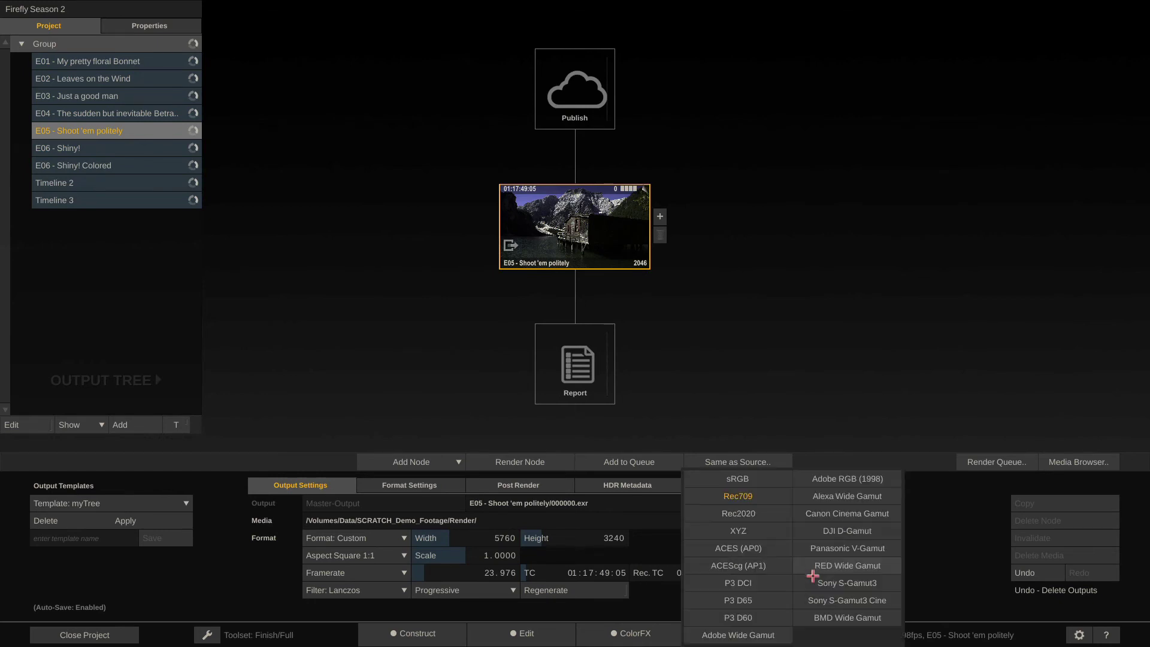
click(757, 549)
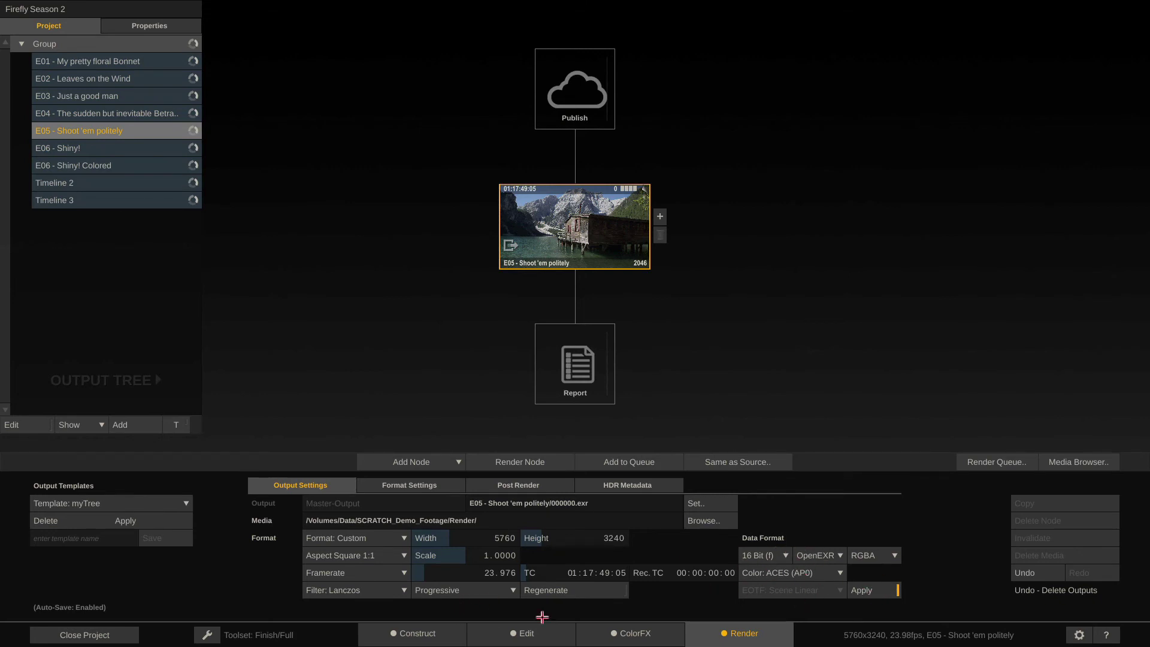
click(394, 635)
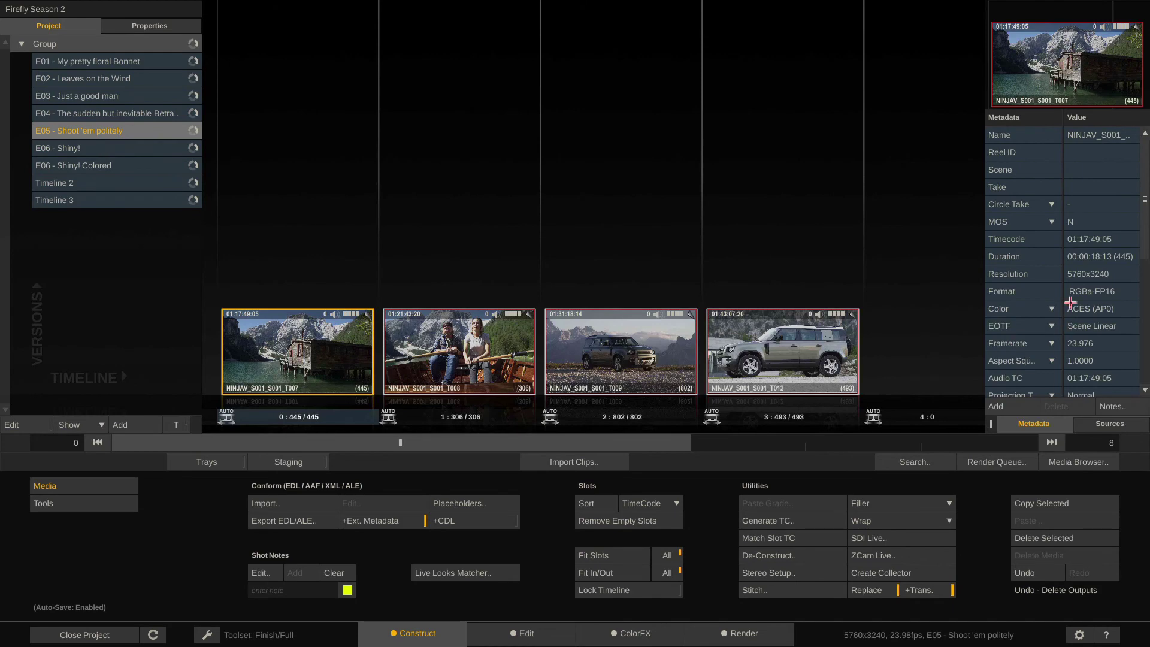
click(737, 628)
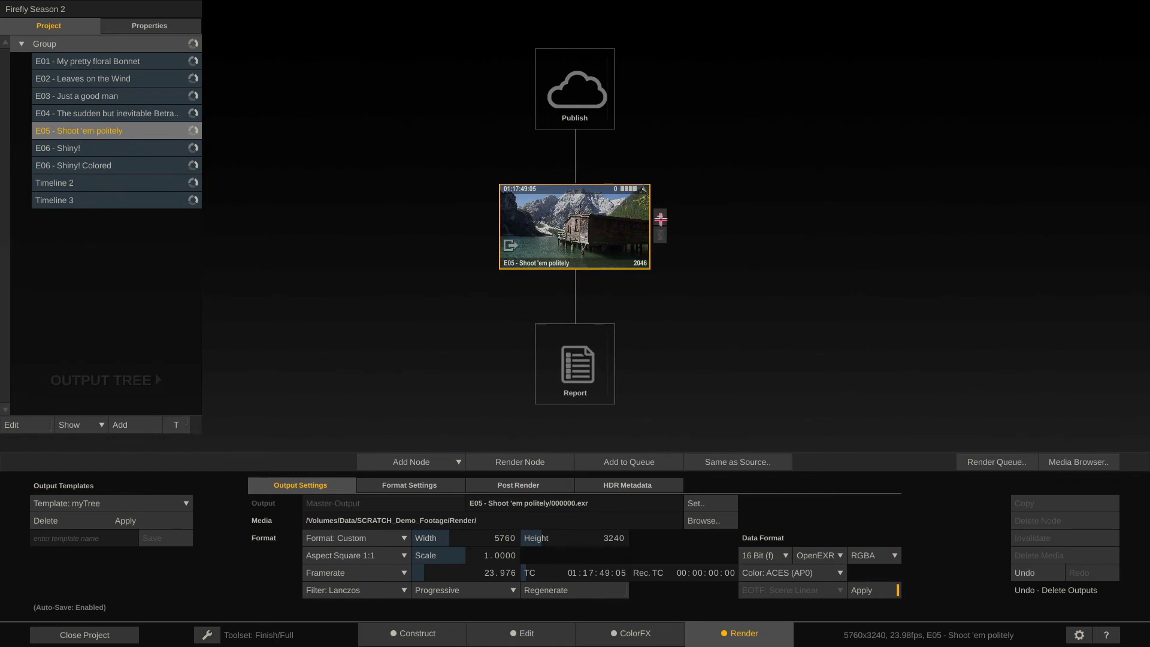
Add a Transform node after the main output, converting to Rec709 with Gamma 2.4.
click(661, 219)
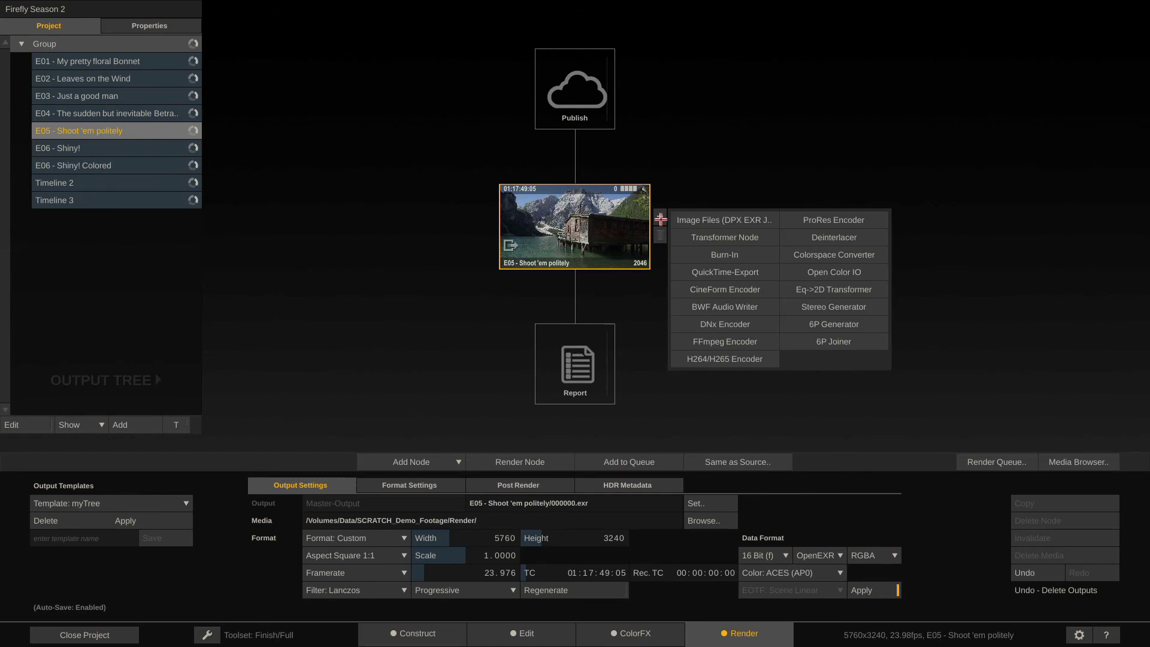
click(734, 239)
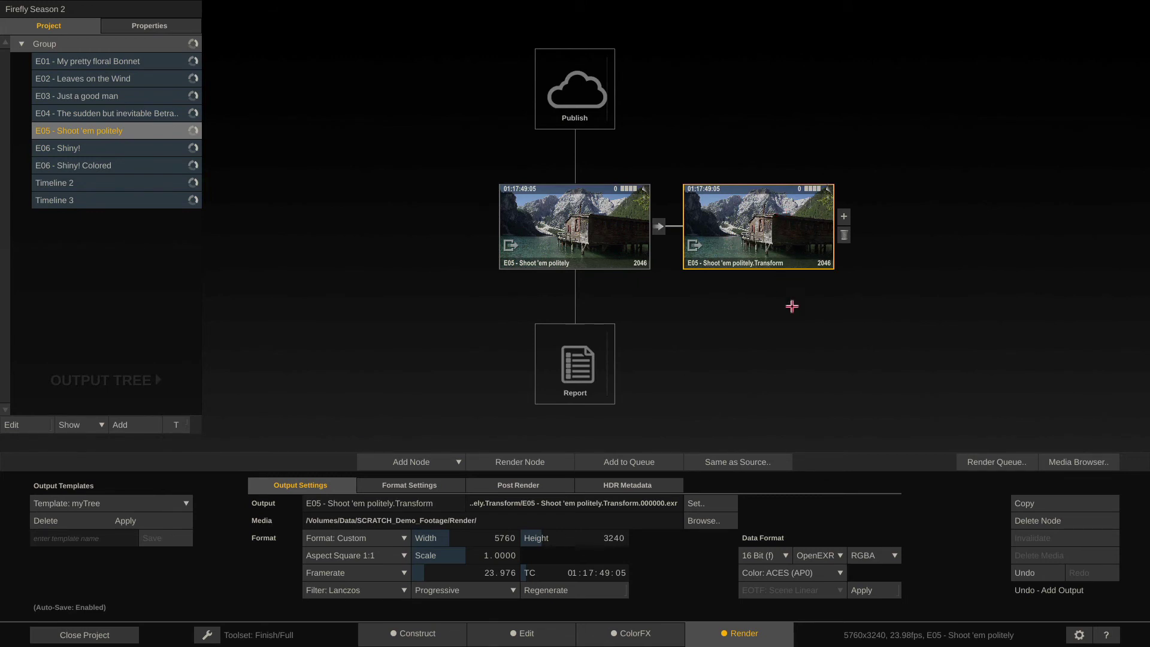
click(822, 575)
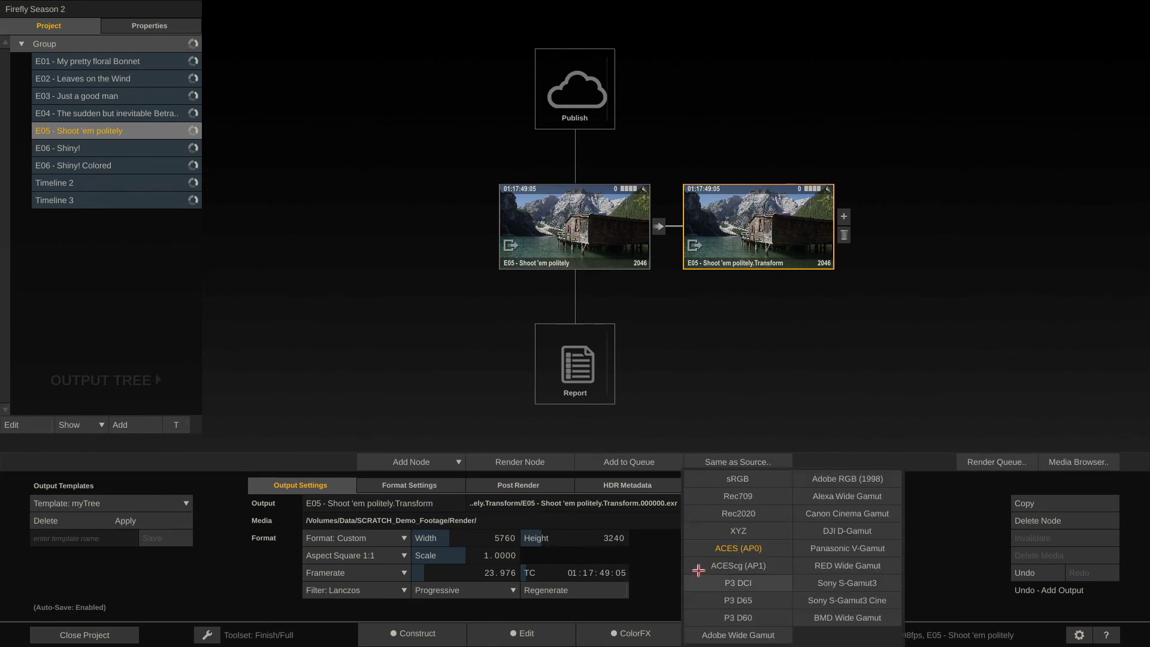
click(736, 497)
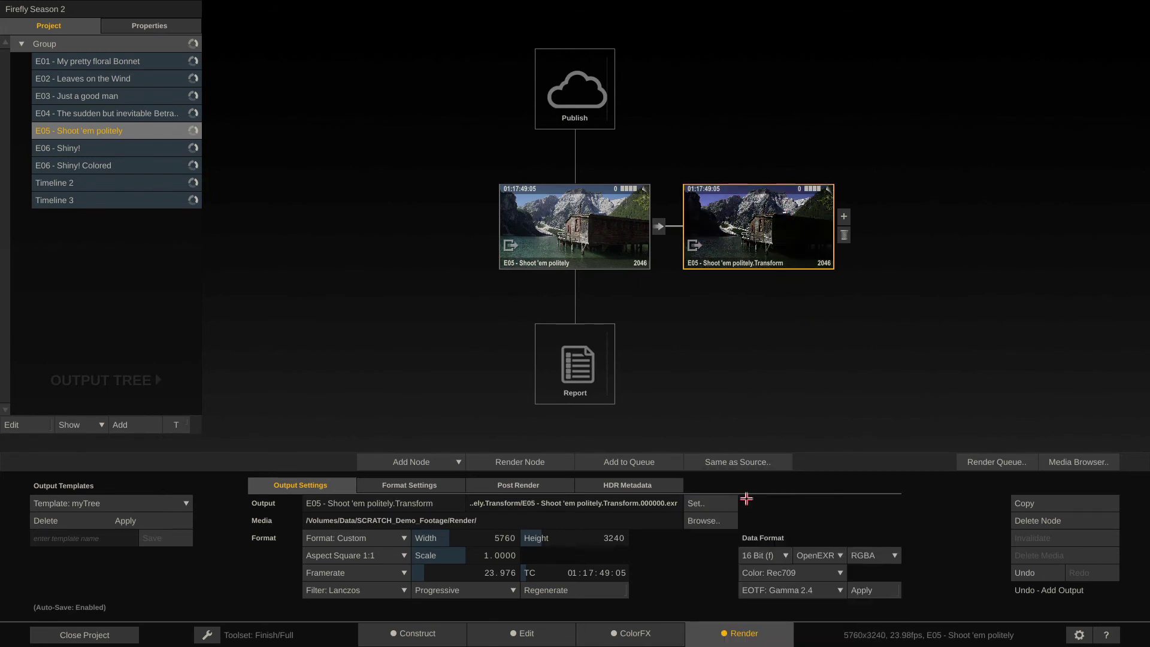
click(879, 591)
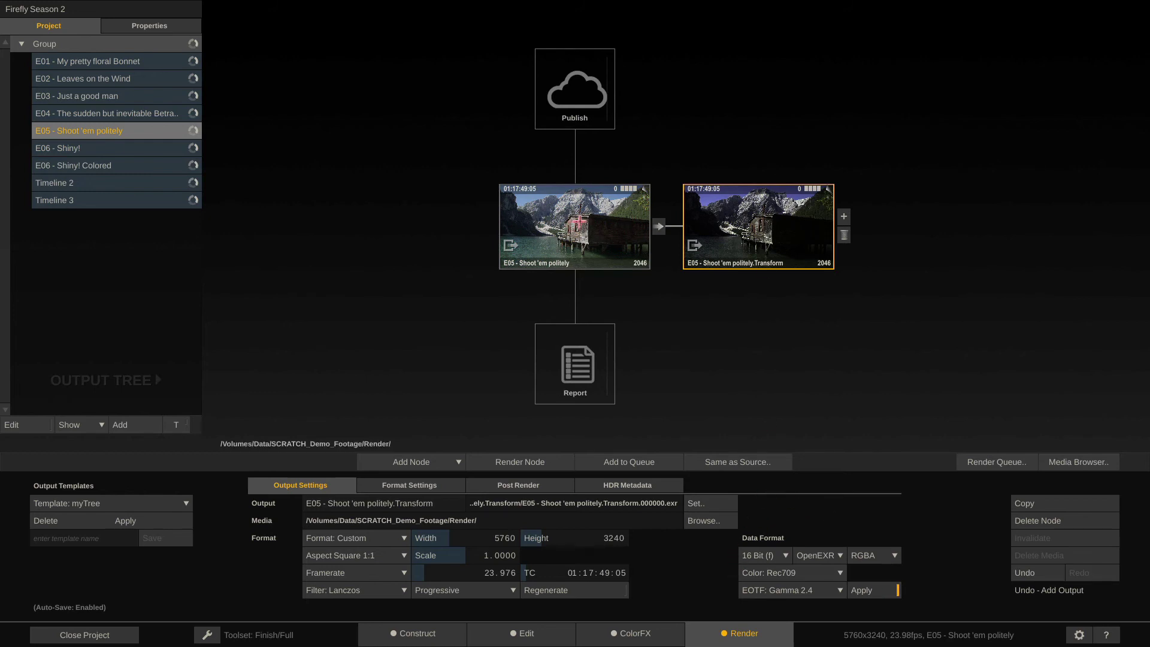
Add a ProRes Encoder node after the Transform node to produce a .mov file.
click(580, 221)
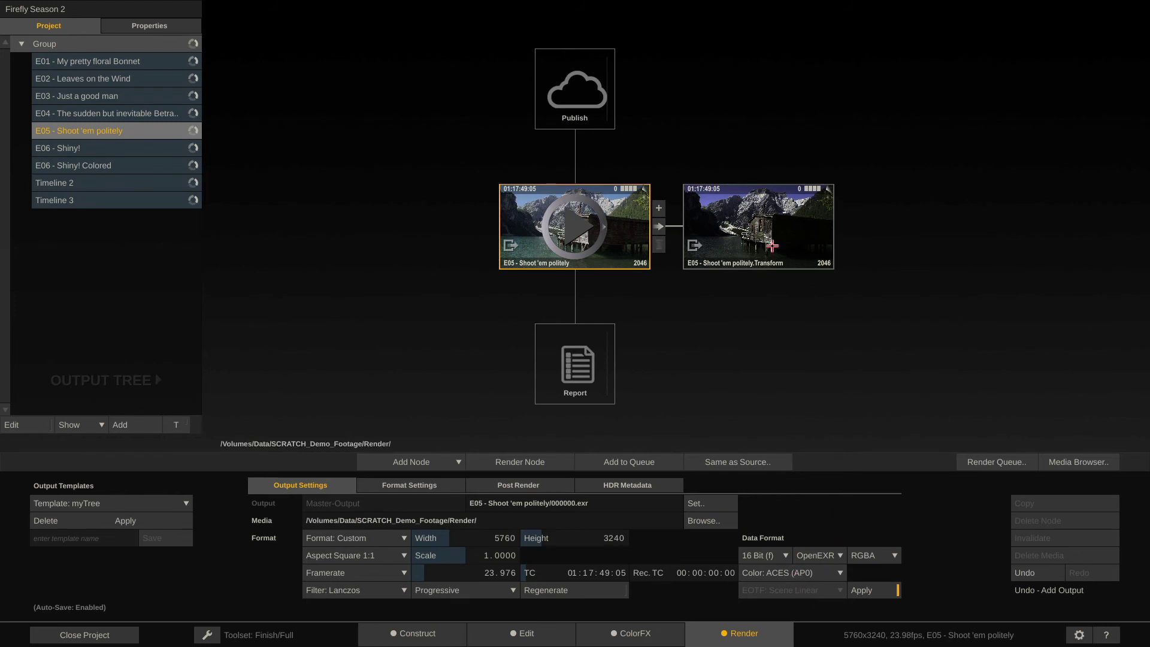
click(773, 245)
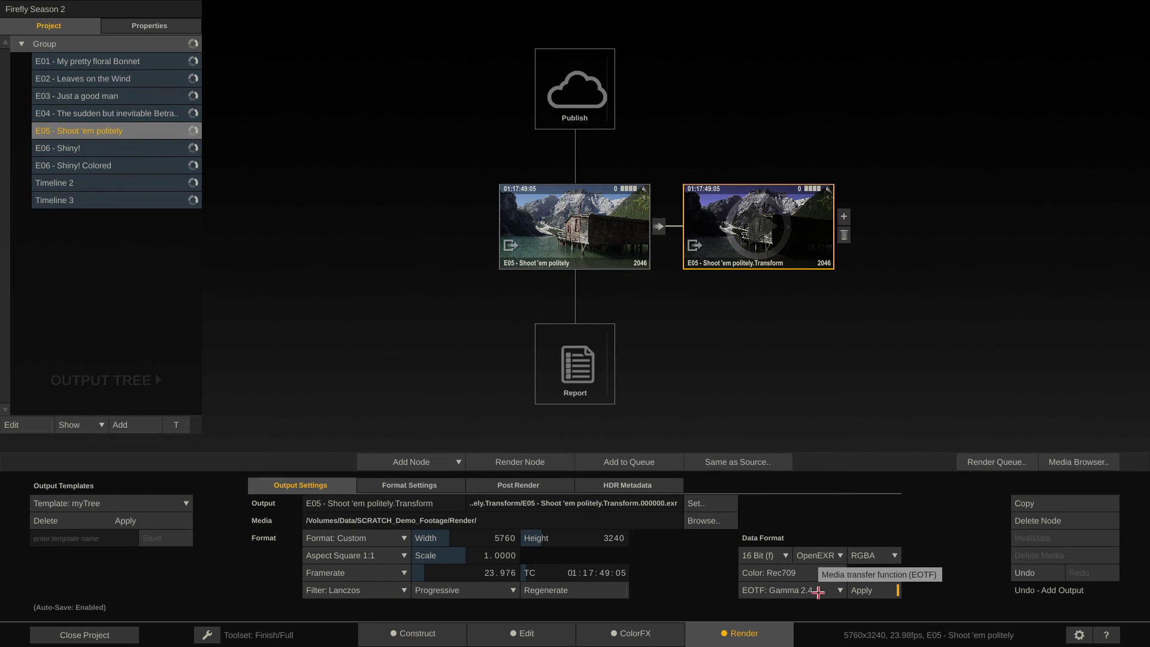
click(844, 216)
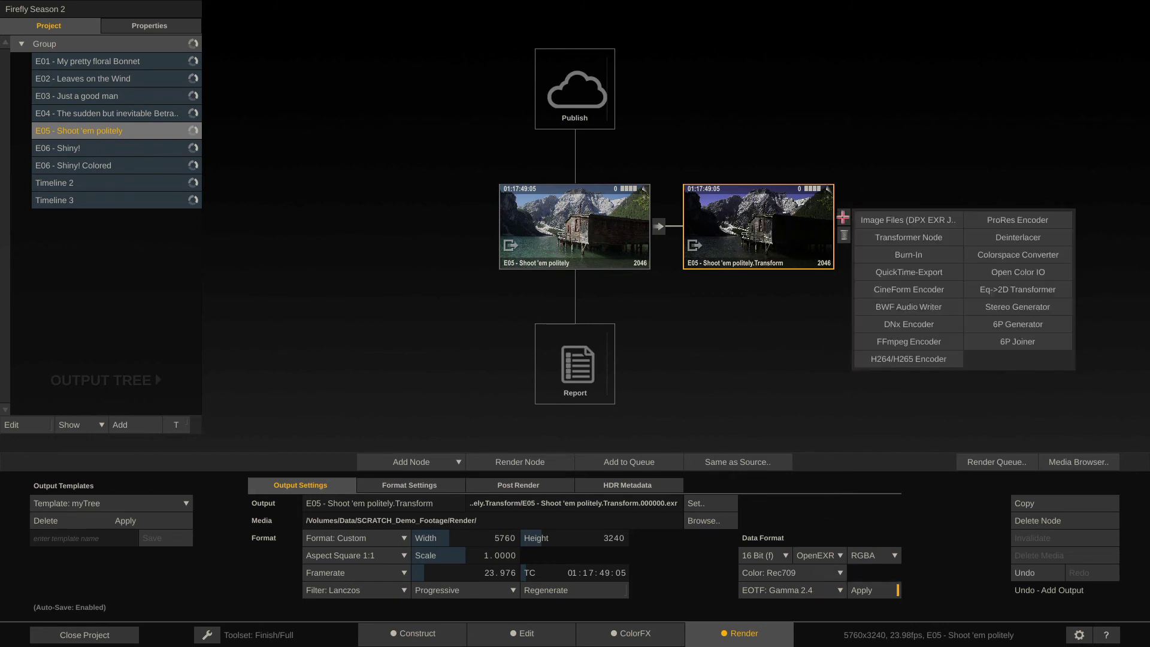
click(1019, 220)
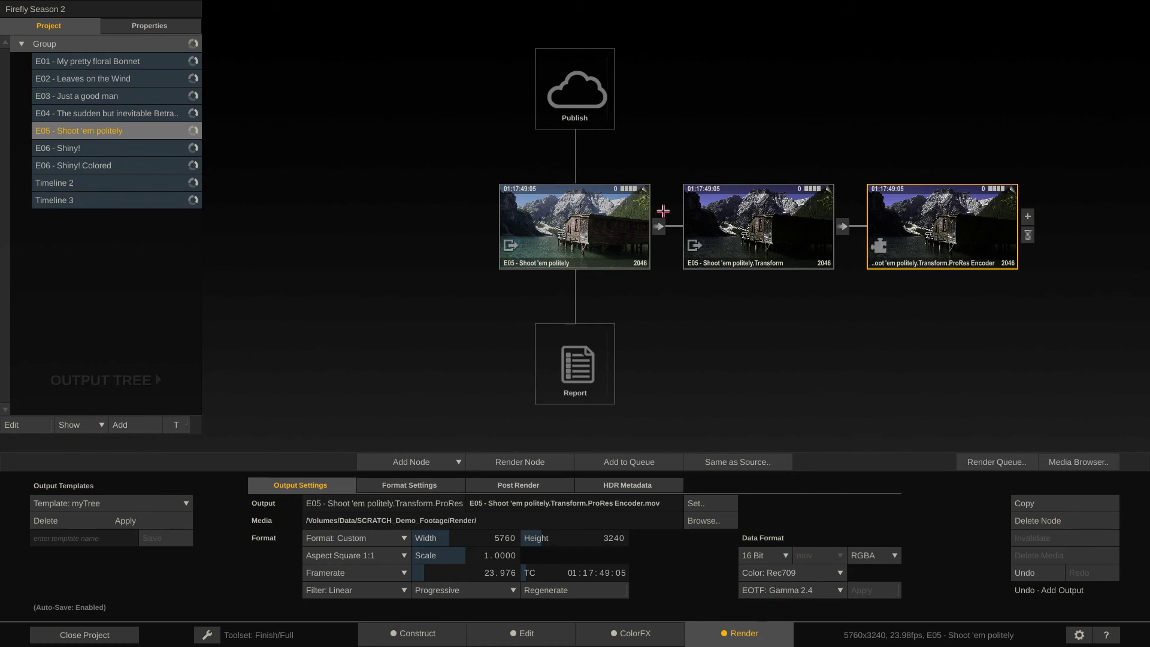
Add a second Transform node after the main E05 output, set to Rec2020 with Gamma 2.4.
click(602, 233)
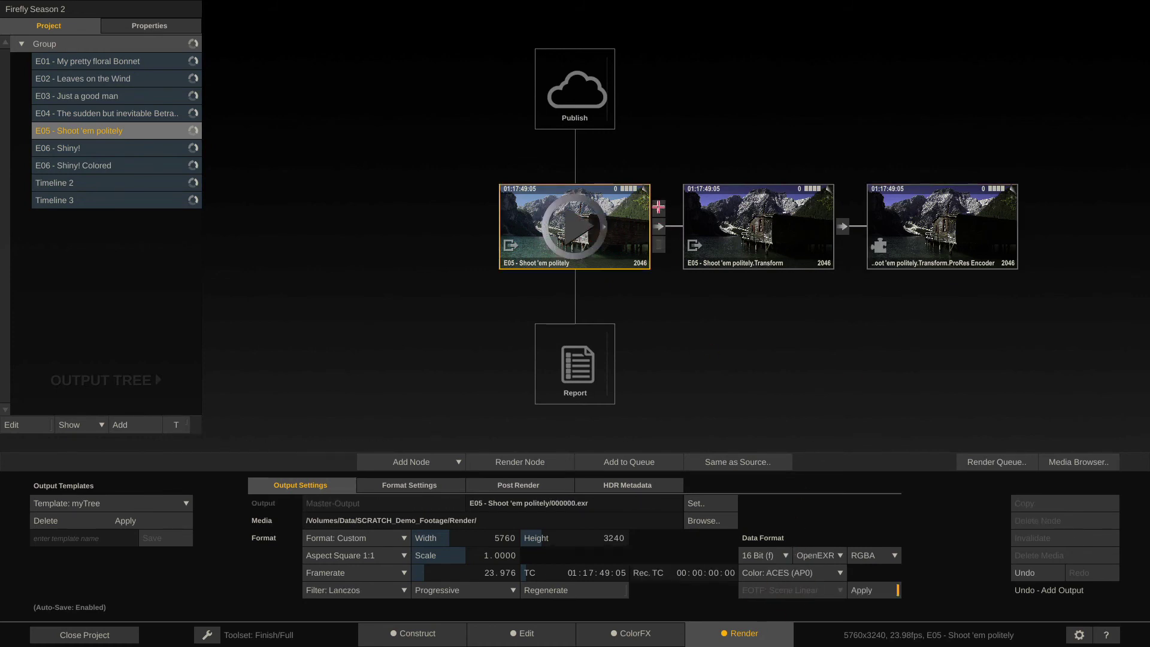
click(659, 207)
click(737, 225)
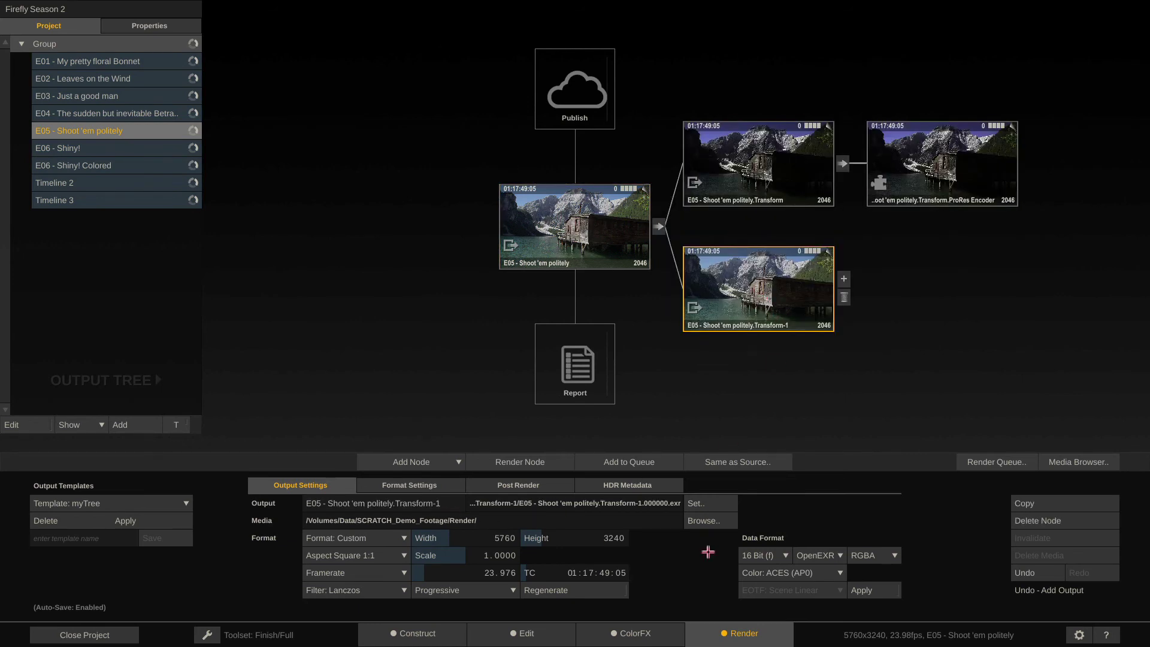
click(812, 570)
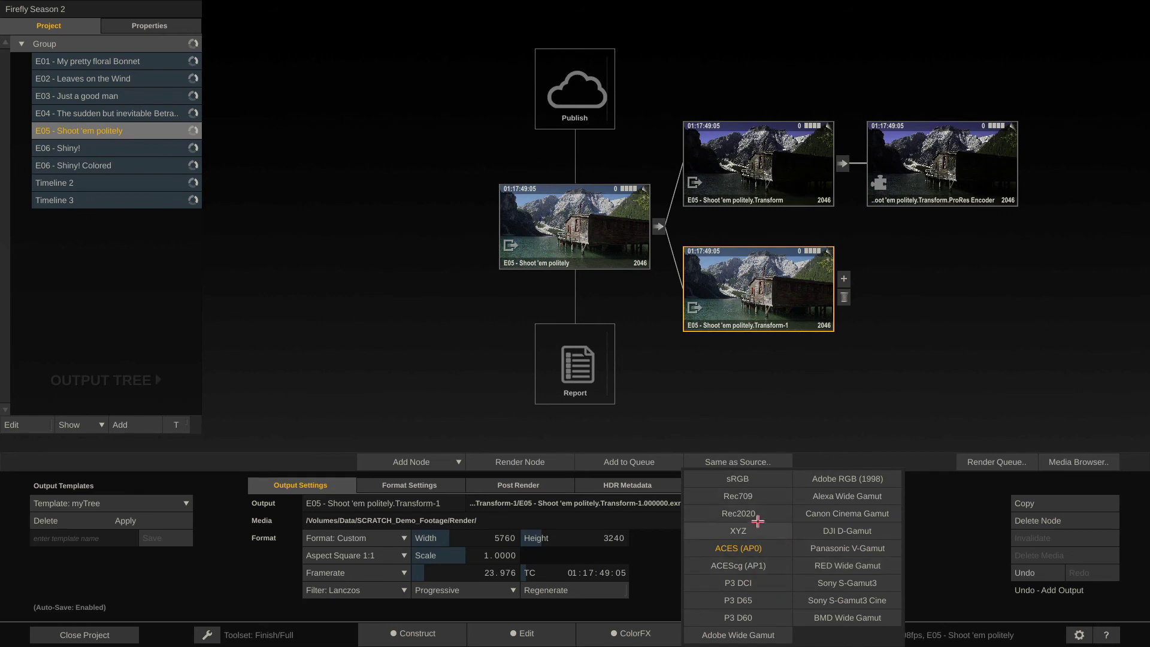
click(756, 515)
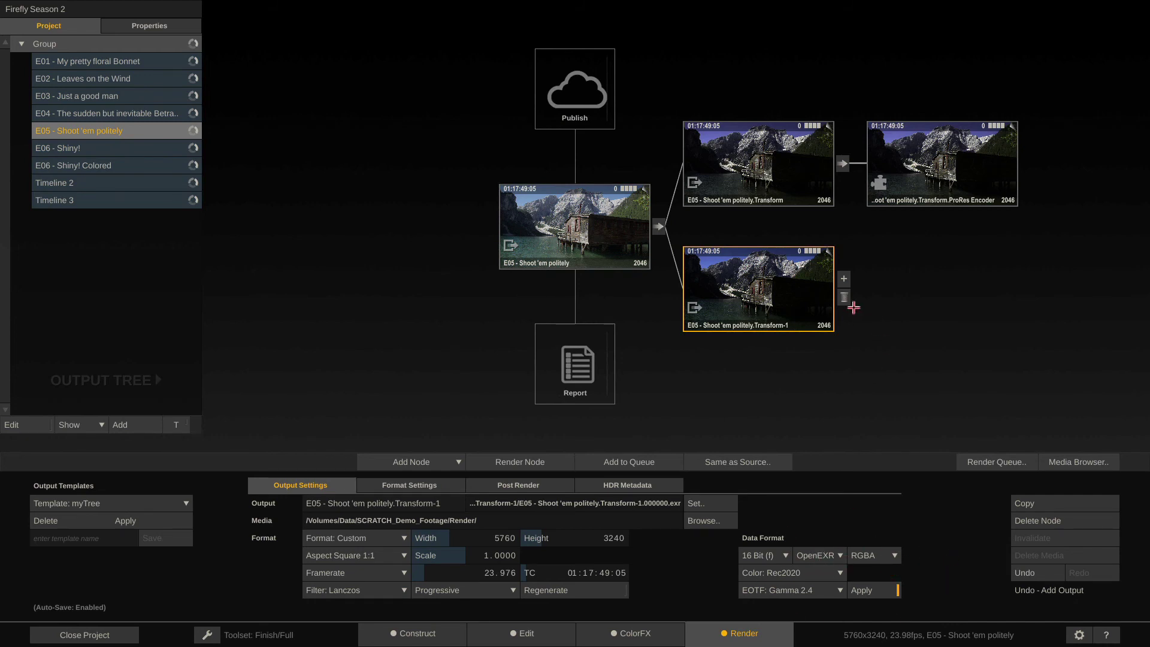
Add an Image Files output after it as 16-bit integer Tiff.
click(845, 278)
click(893, 281)
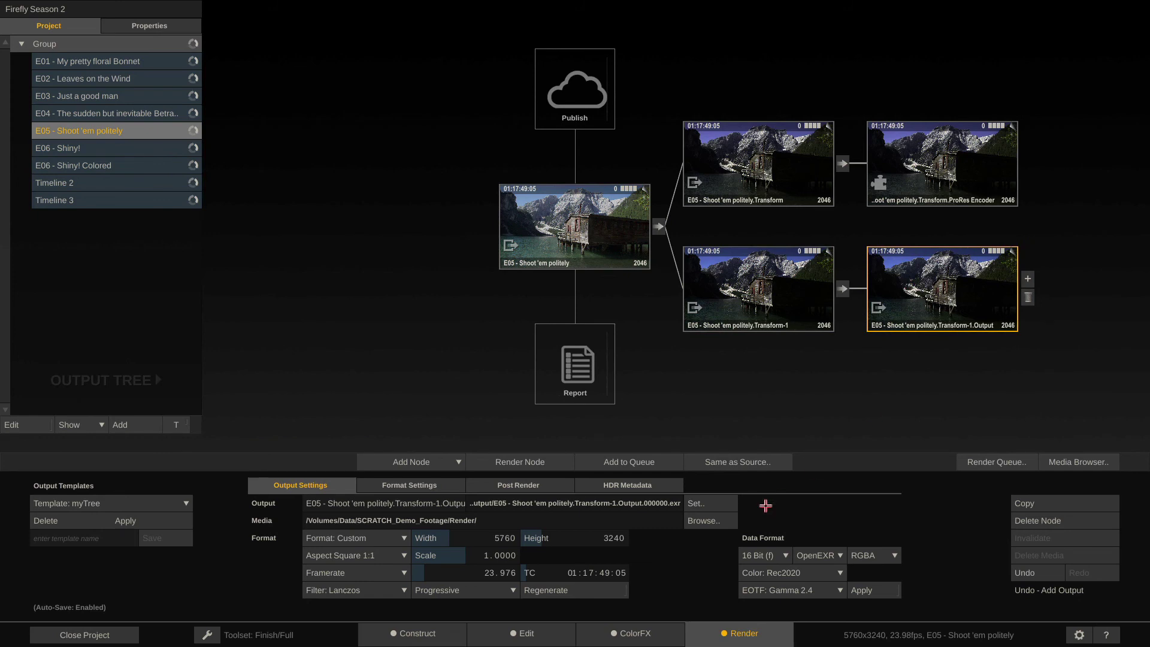
click(826, 554)
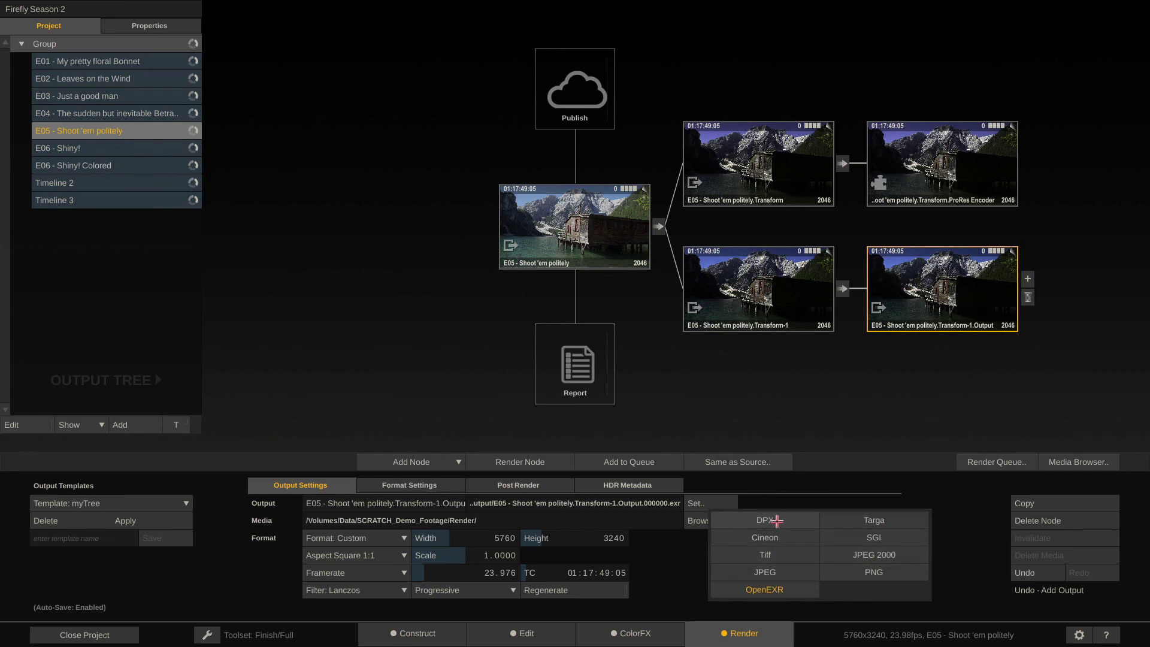
click(778, 556)
click(764, 556)
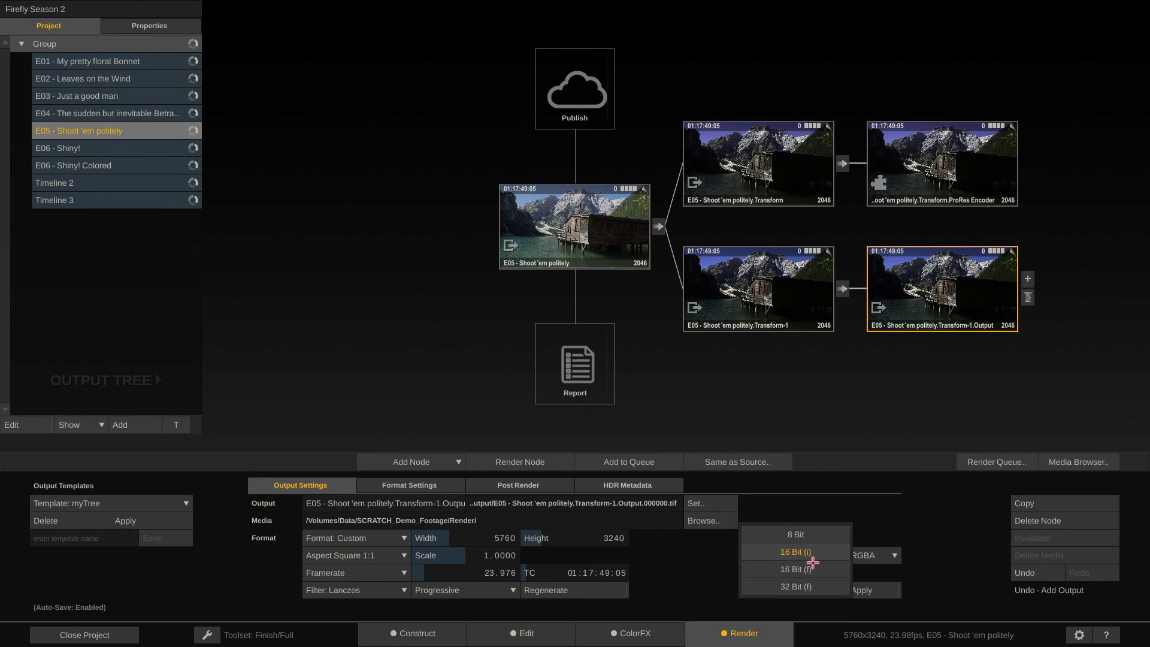
click(820, 551)
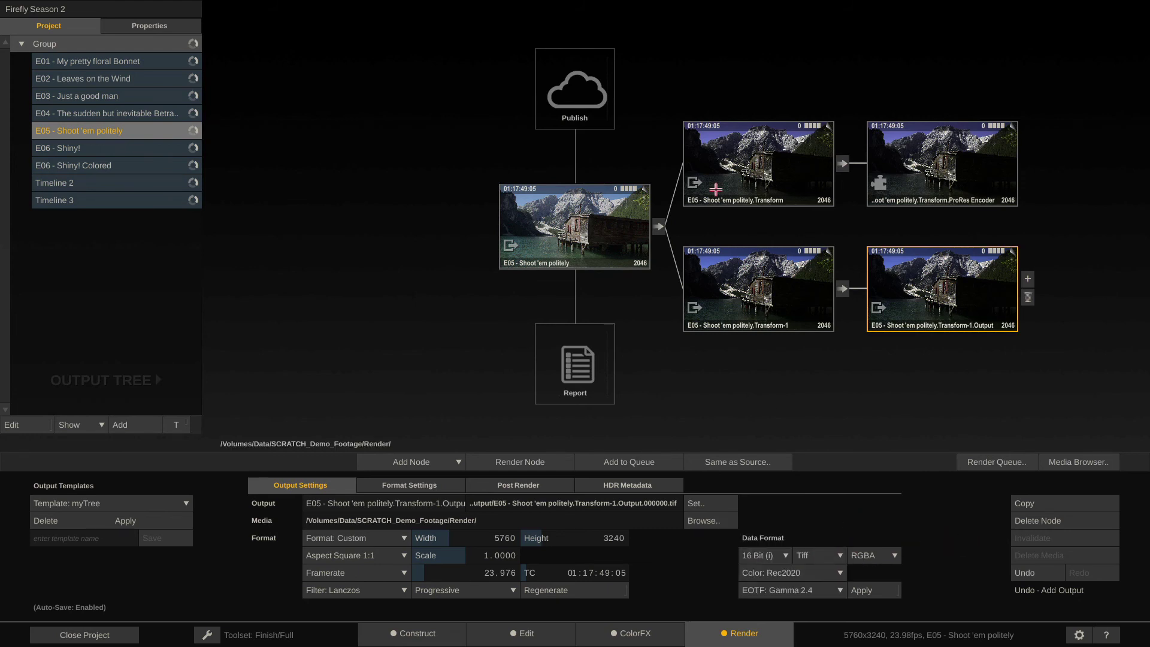
click(595, 236)
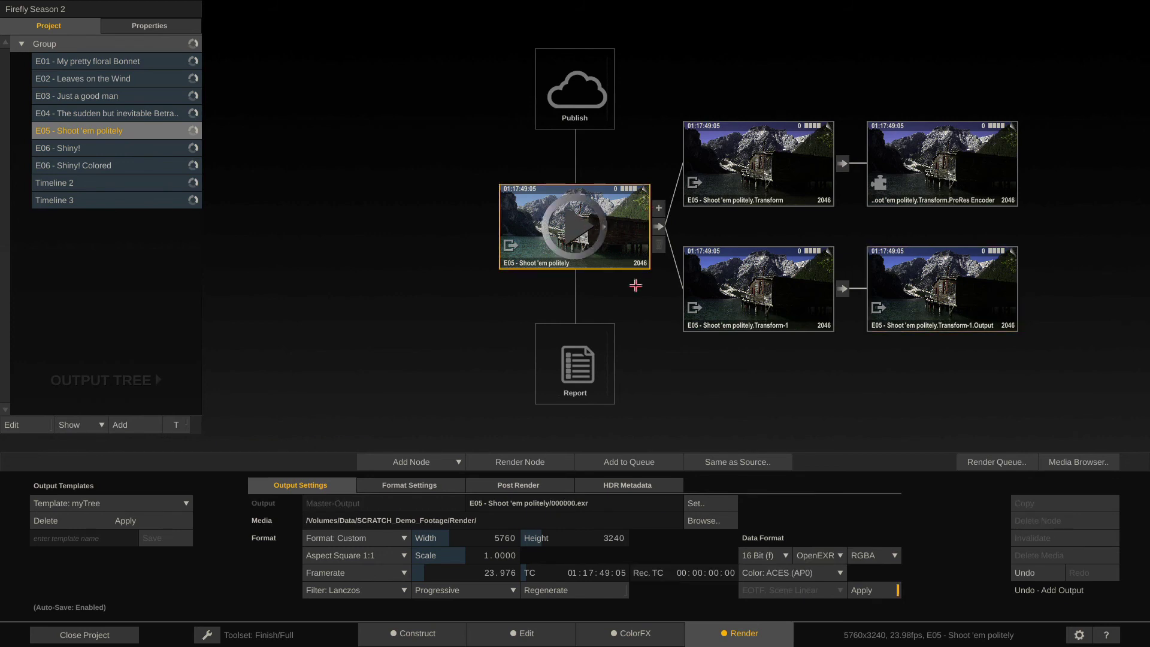
Delete both Transform branches, including the ProRes Encoder output, leaving only the source node.
click(755, 308)
key(Delete)
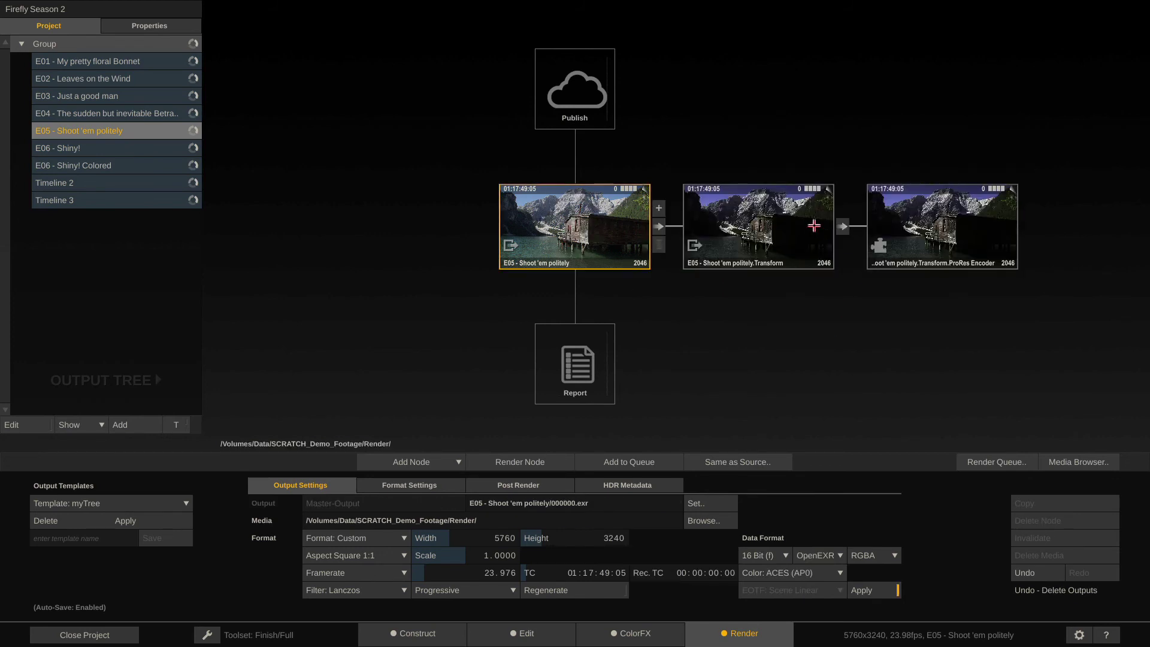
click(814, 226)
key(Delete)
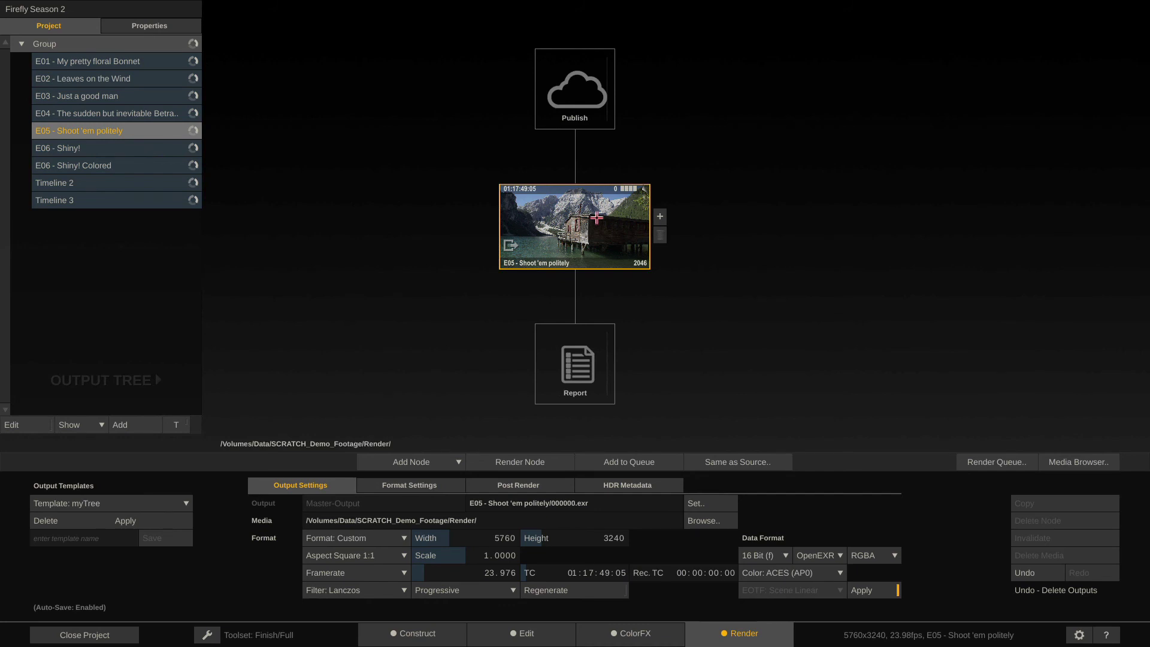
Set the output file format to OpenEXR with 16 Bit (f) depth.
click(827, 553)
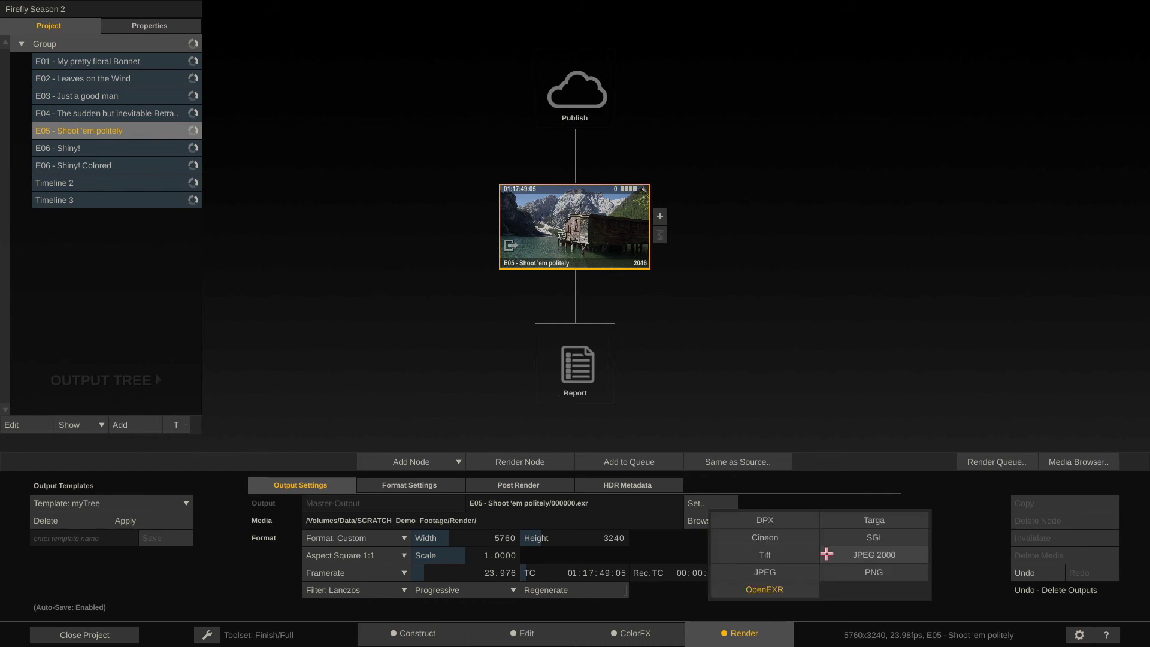
click(776, 590)
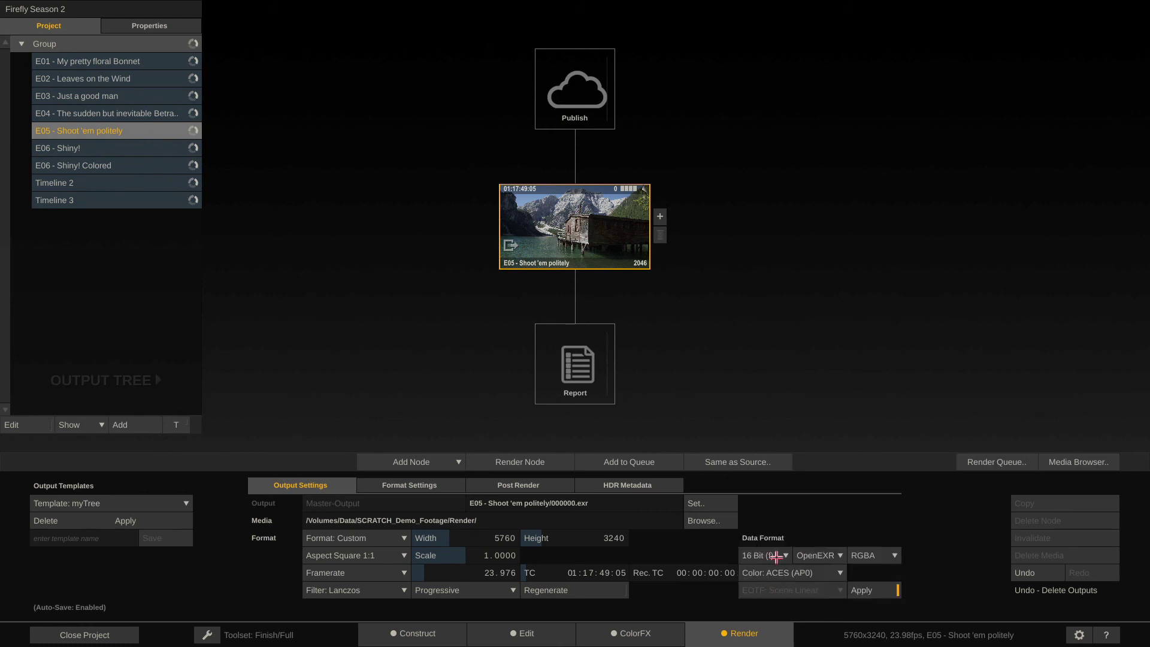
click(804, 554)
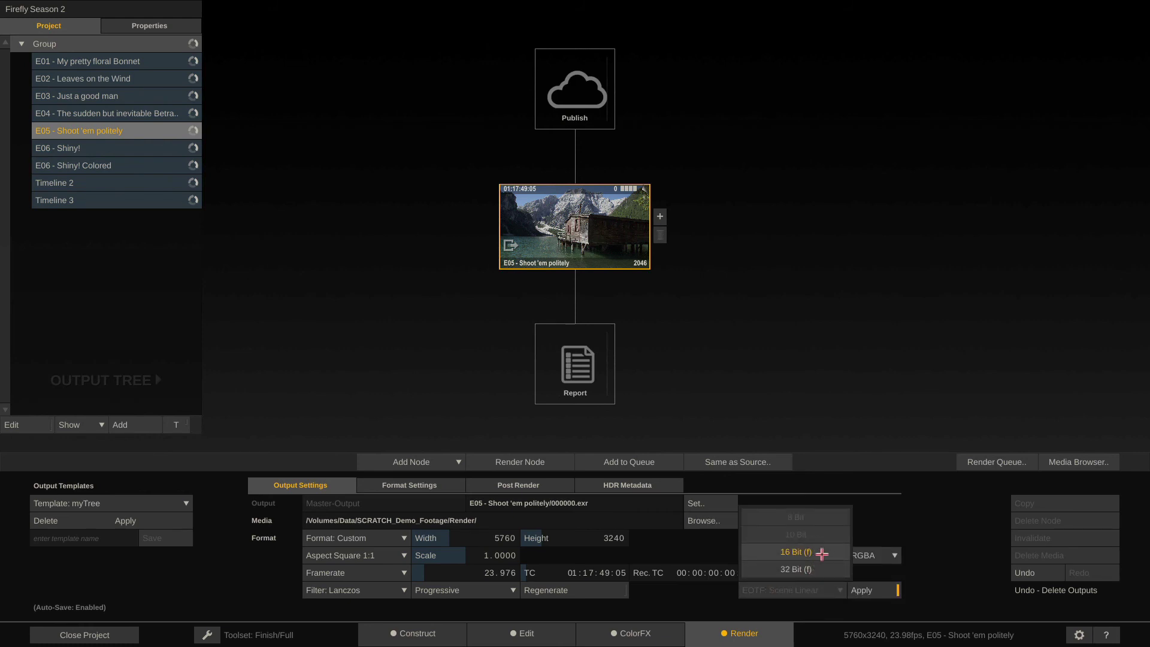
click(822, 552)
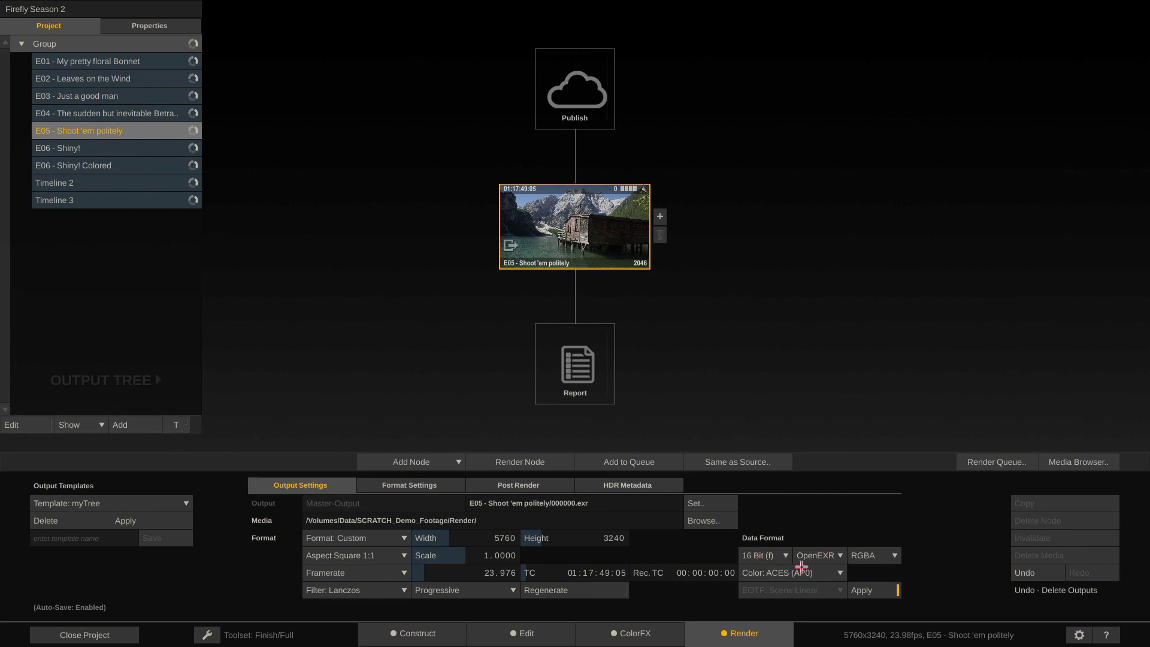
Set the OpenEXR compression type to ZIP in Format Settings.
click(417, 485)
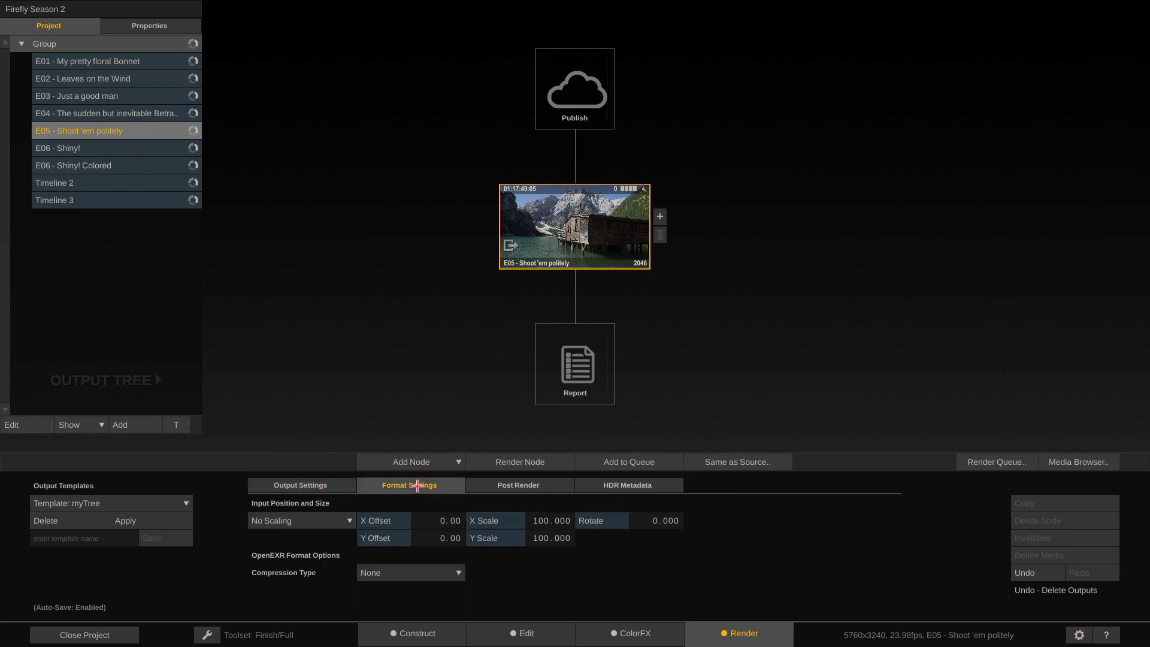
click(429, 574)
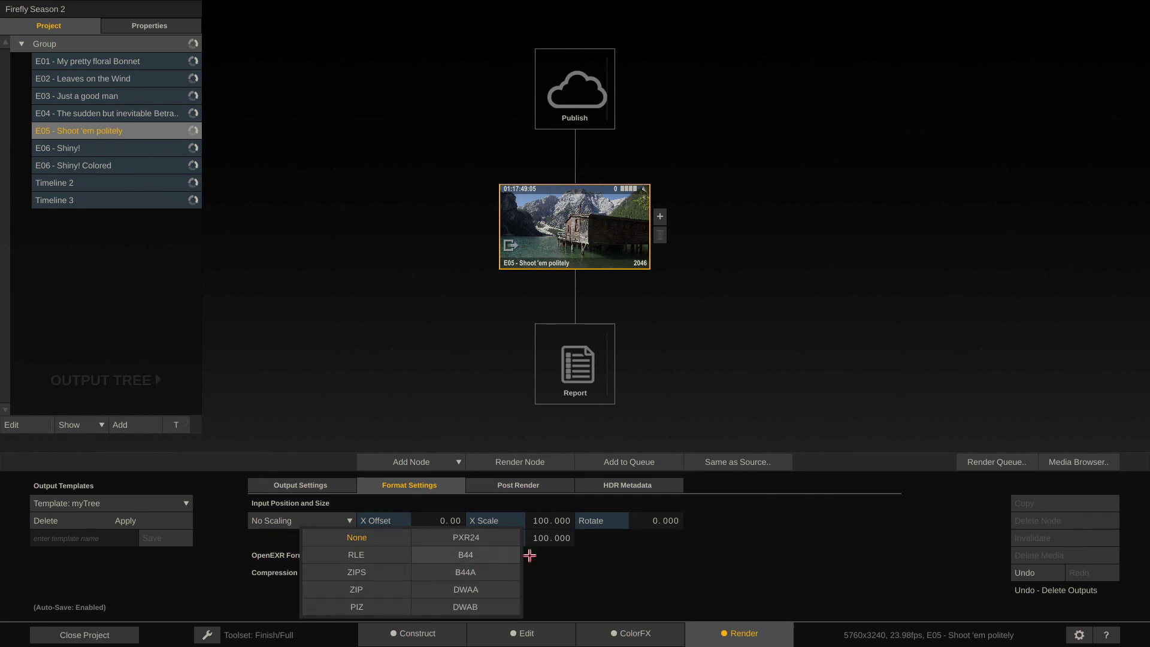
click(381, 587)
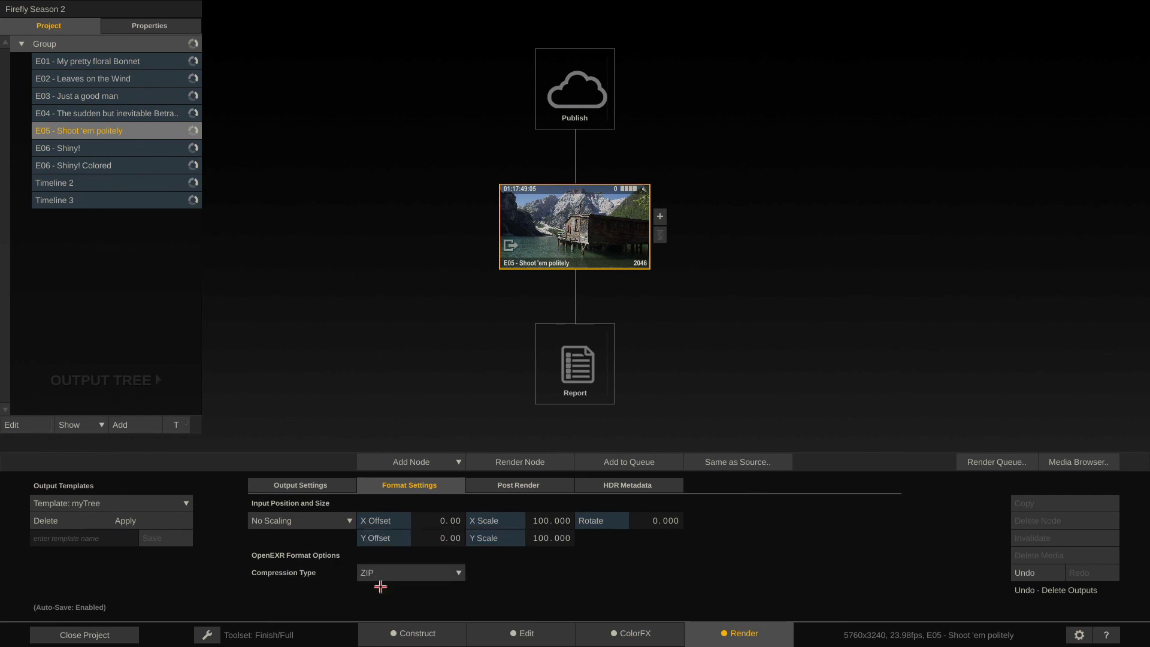
click(307, 481)
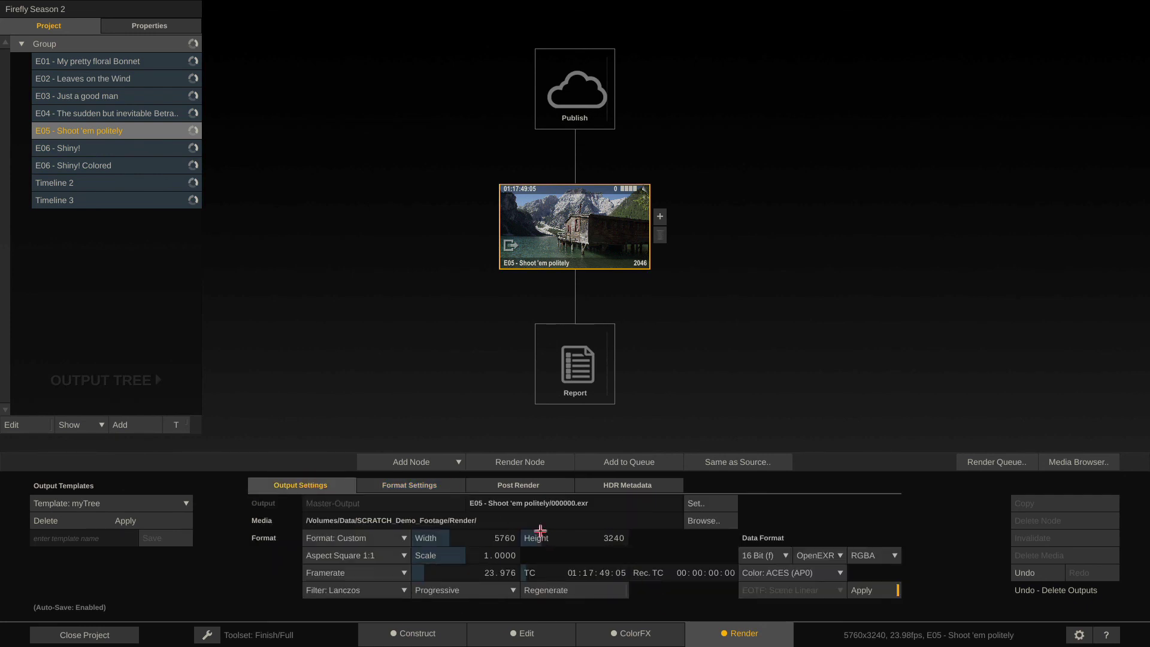
Change the output filename pattern to ACES_EXRs/#sname/#sname_#frame[6].#ext and confirm it.
click(593, 503)
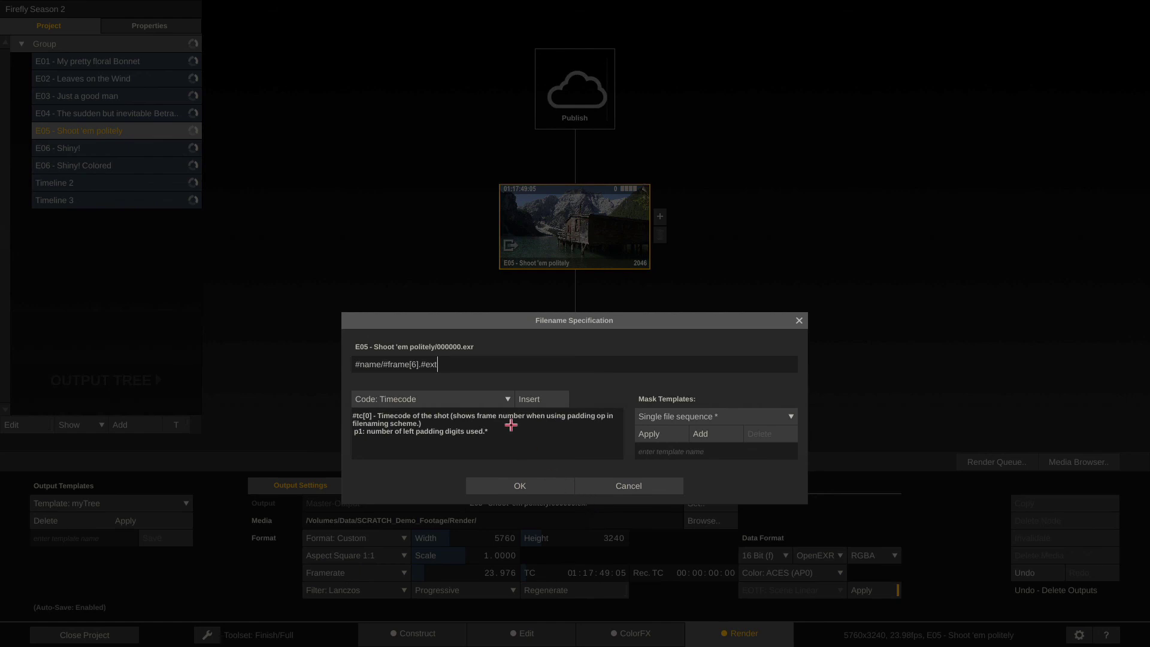
click(381, 364)
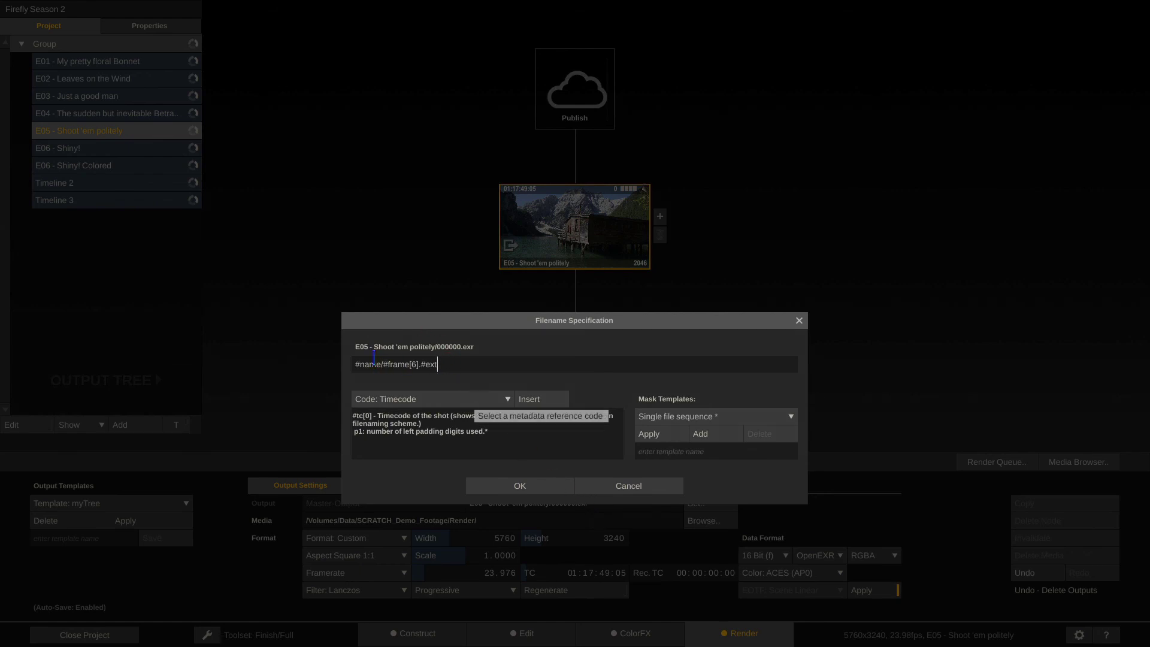
drag(381, 365, 266, 372)
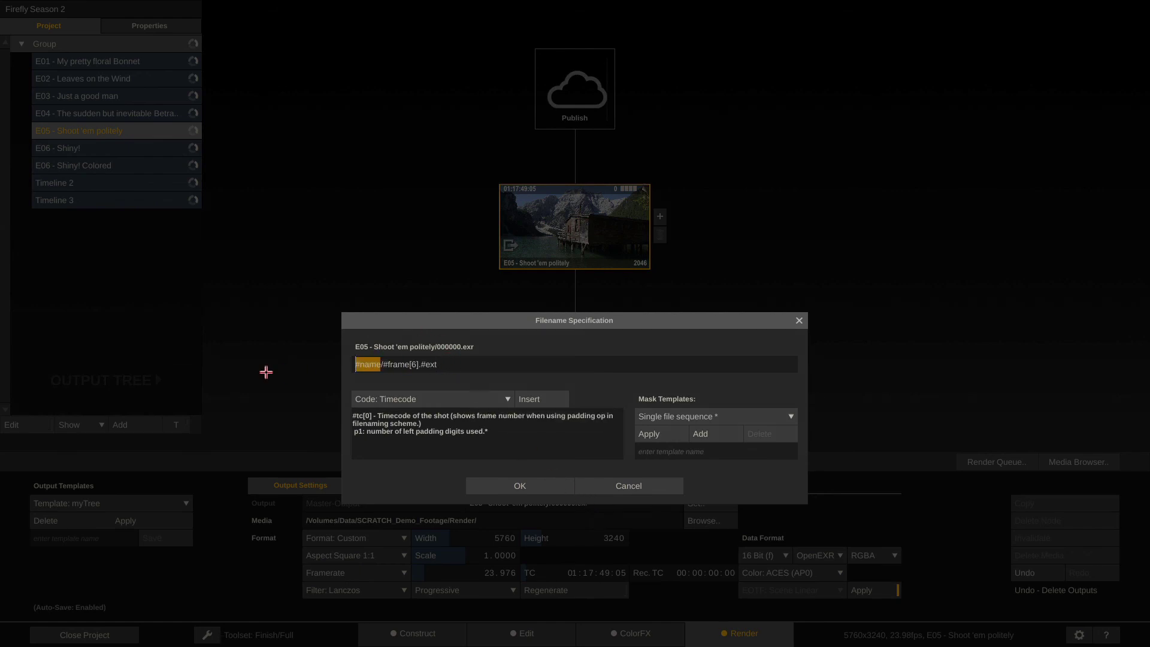
text(ACES)
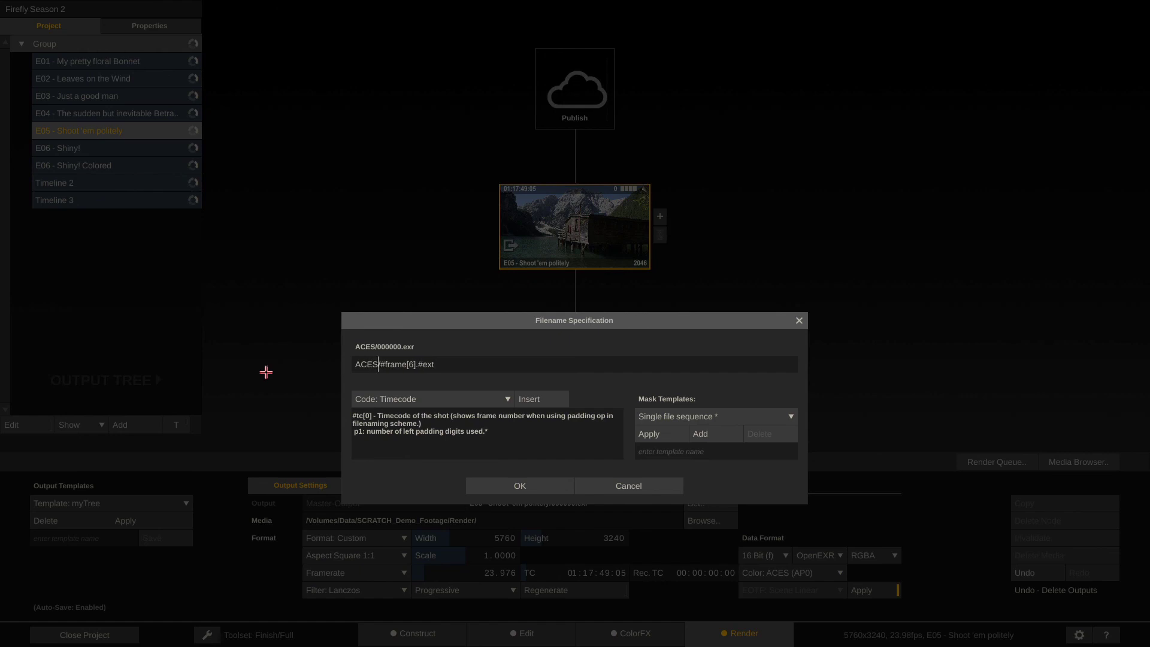
text(_EXRs/)
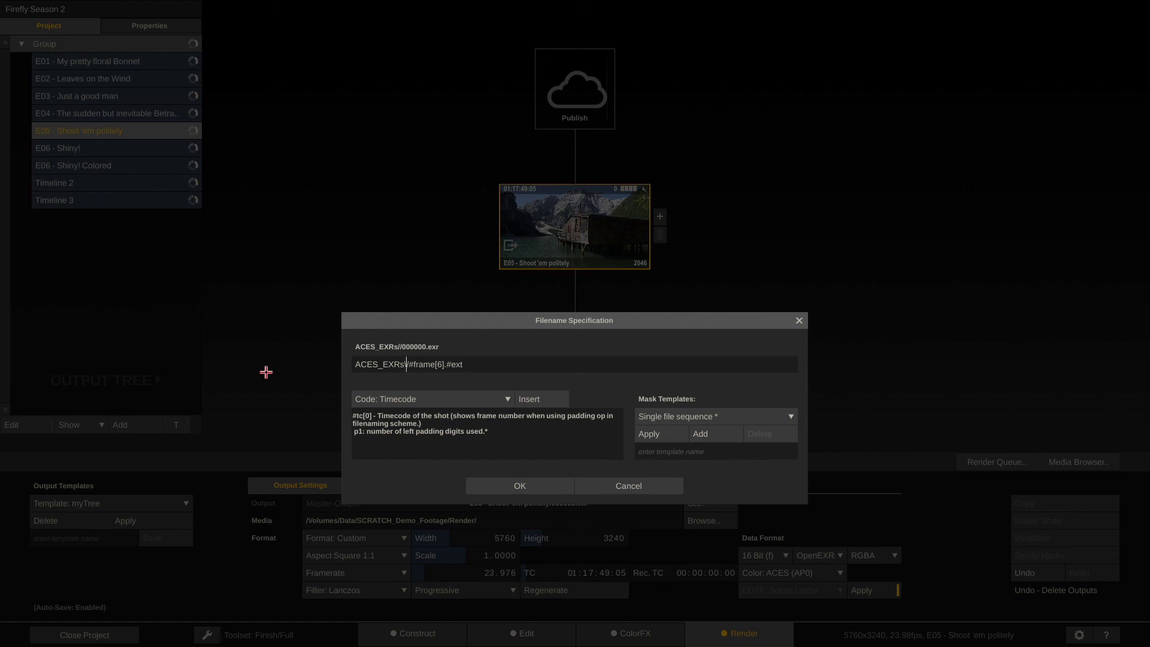
text(#sname)
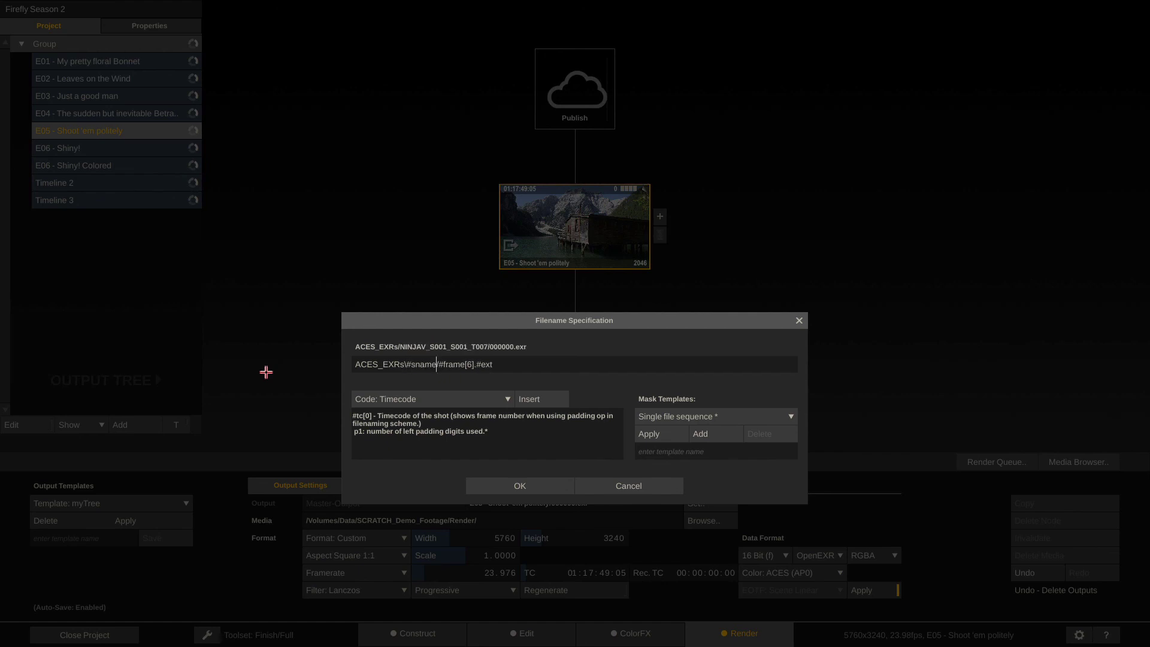
text(/)
drag(406, 364, 437, 365)
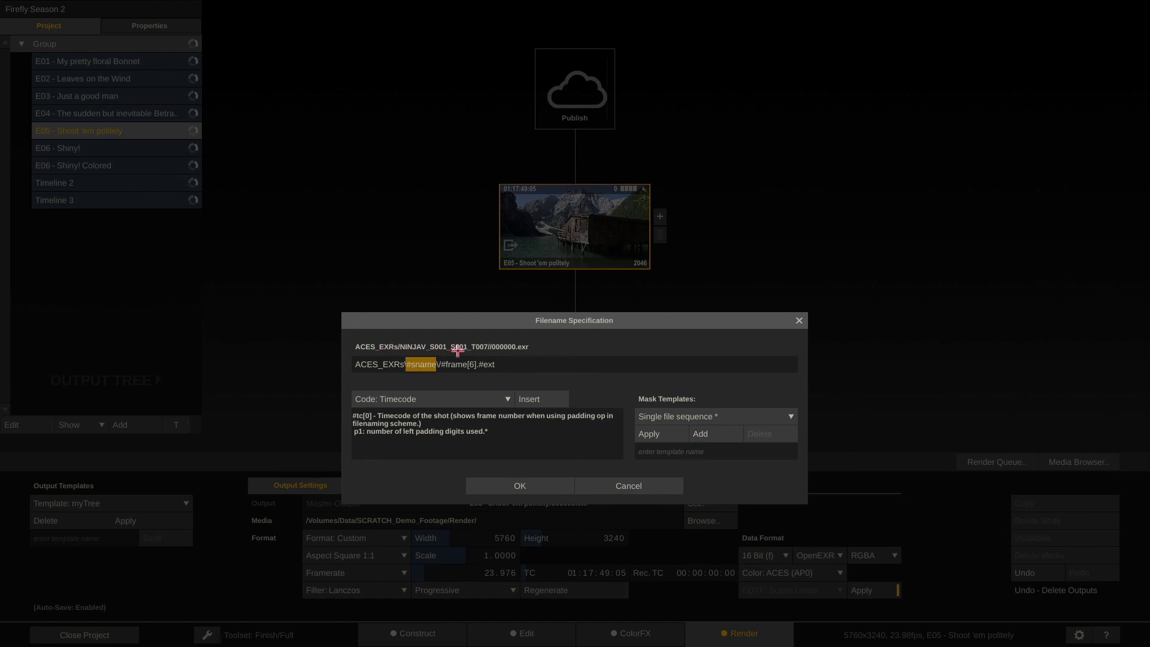
click(443, 364)
text(#sname)
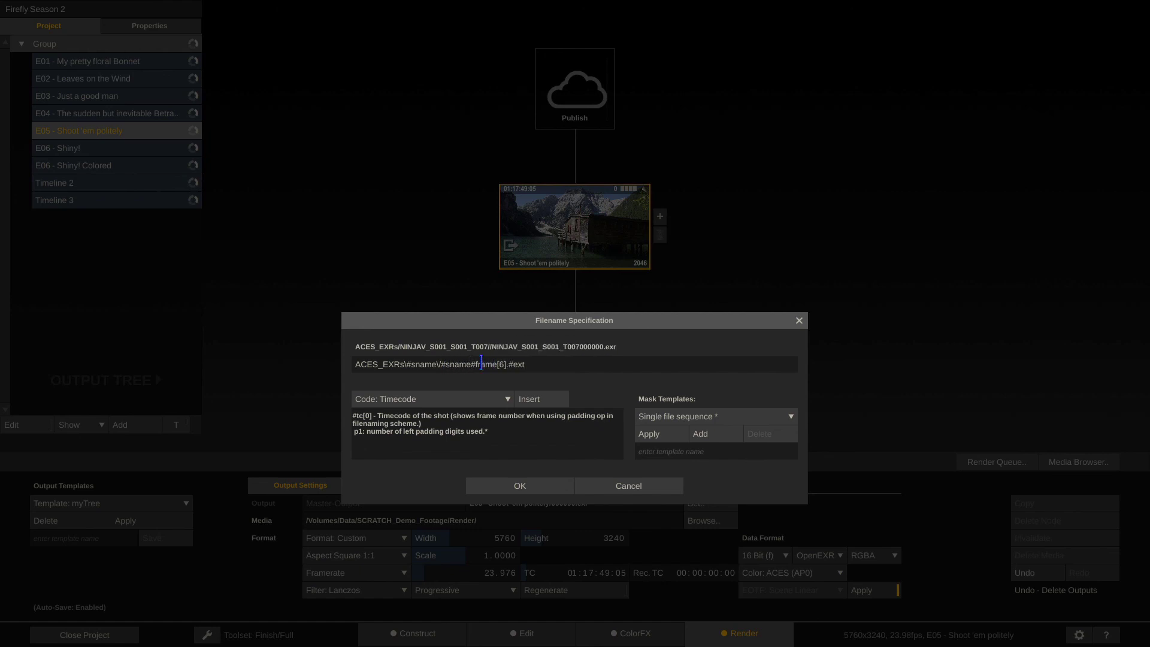
text(_)
click(481, 364)
text(s)
click(520, 486)
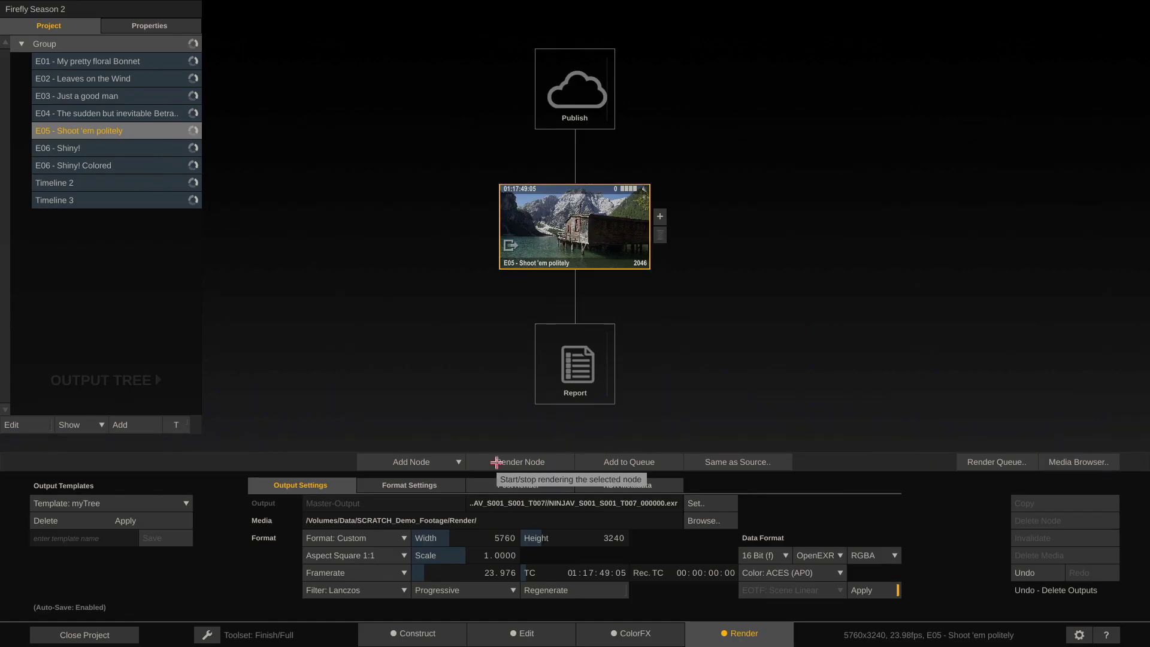
Start rendering the E05 output node with Render Node.
click(496, 462)
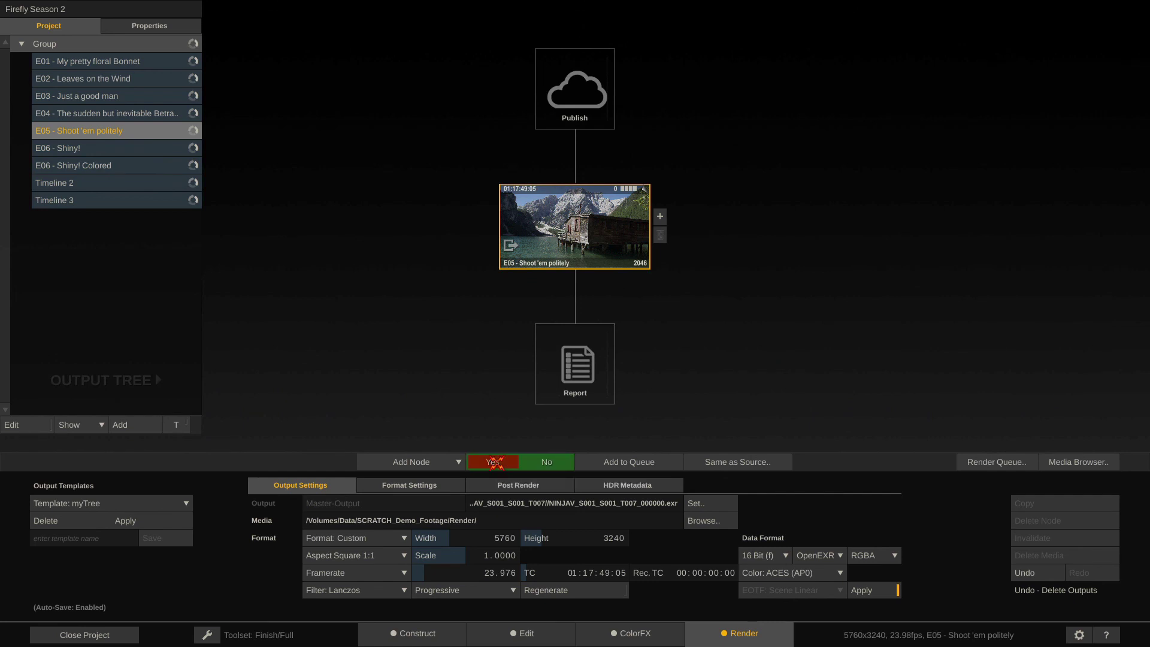